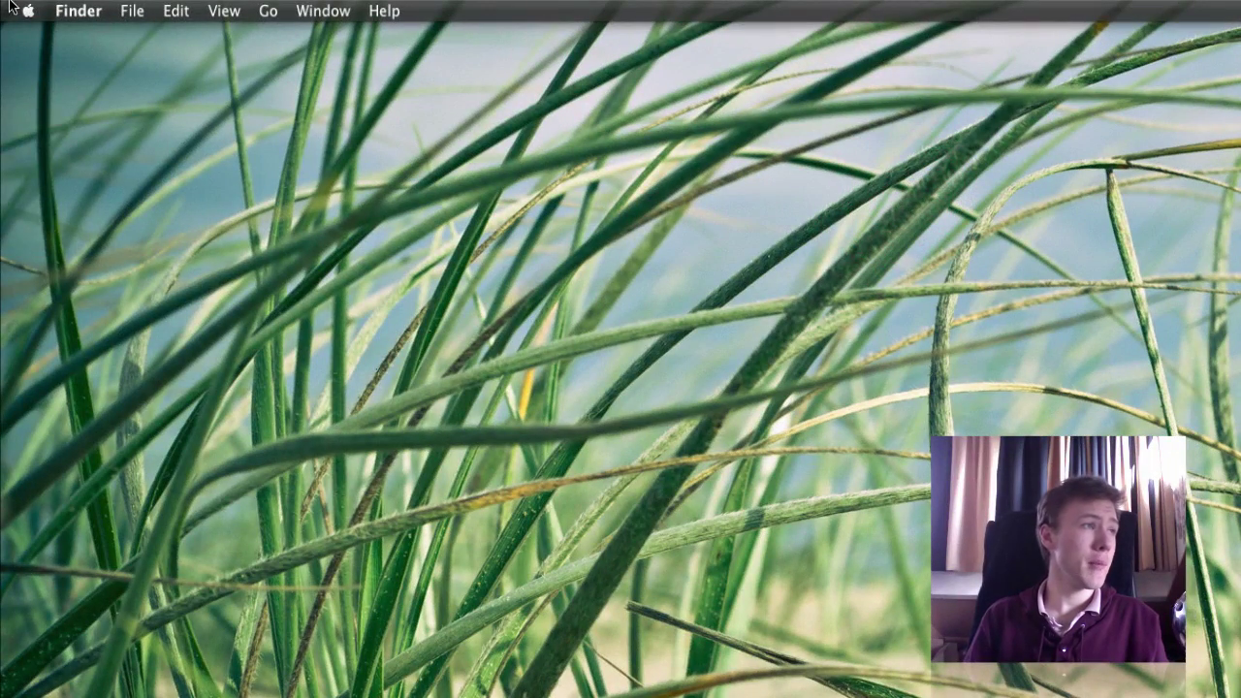
# - Check the current About This Mac information, then close the window
pyautogui.click(11, 8)
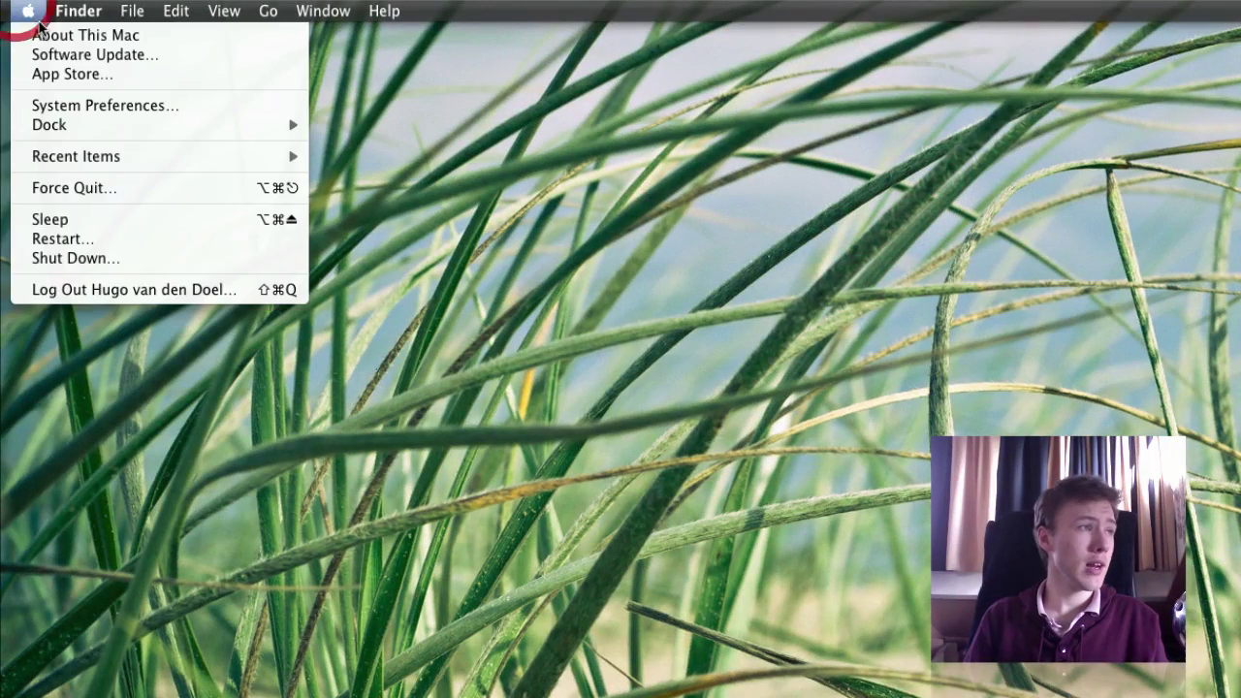
pyautogui.click(41, 33)
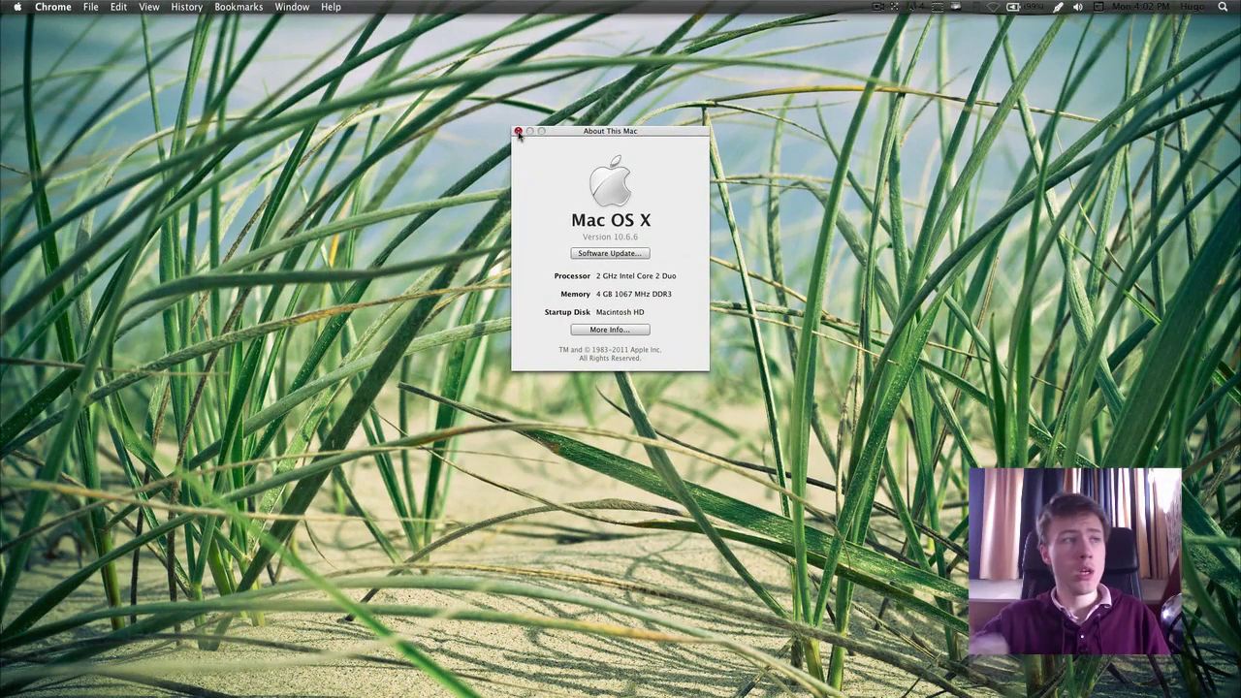
pyautogui.click(519, 131)
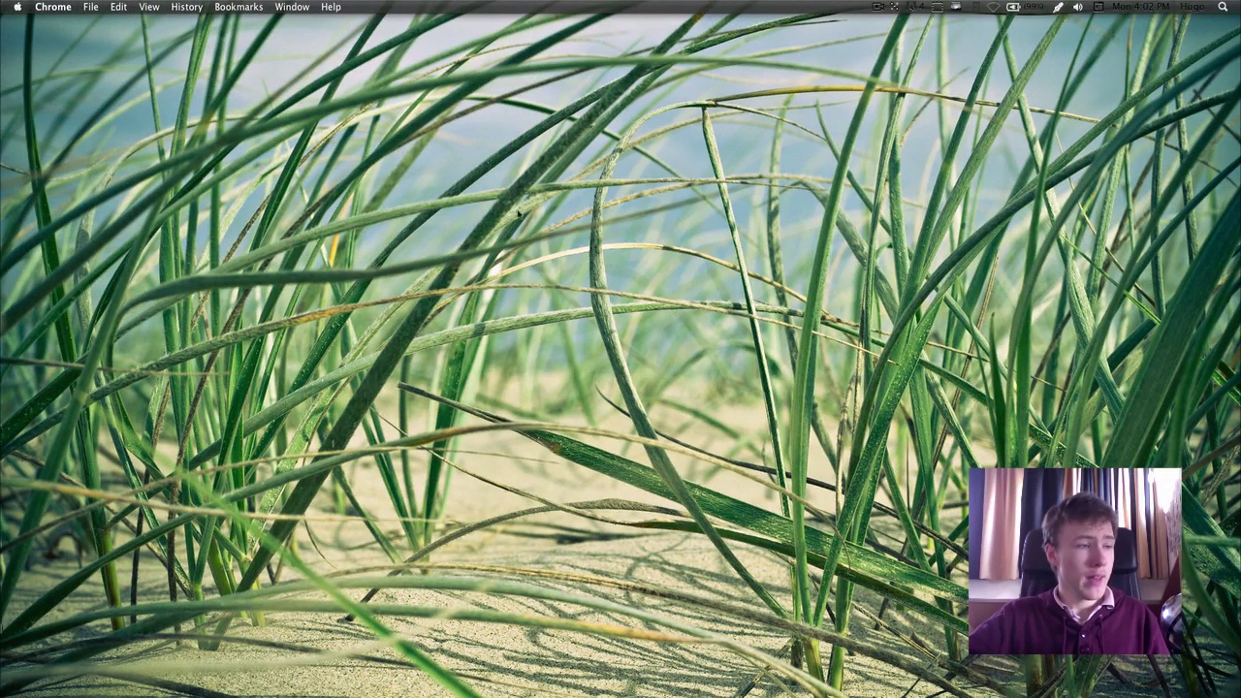
# - In Chrome, download Apple Rainbow Logo for OS X.zip from MediaFire, then close the browser
pyautogui.moveTo(441, 691)
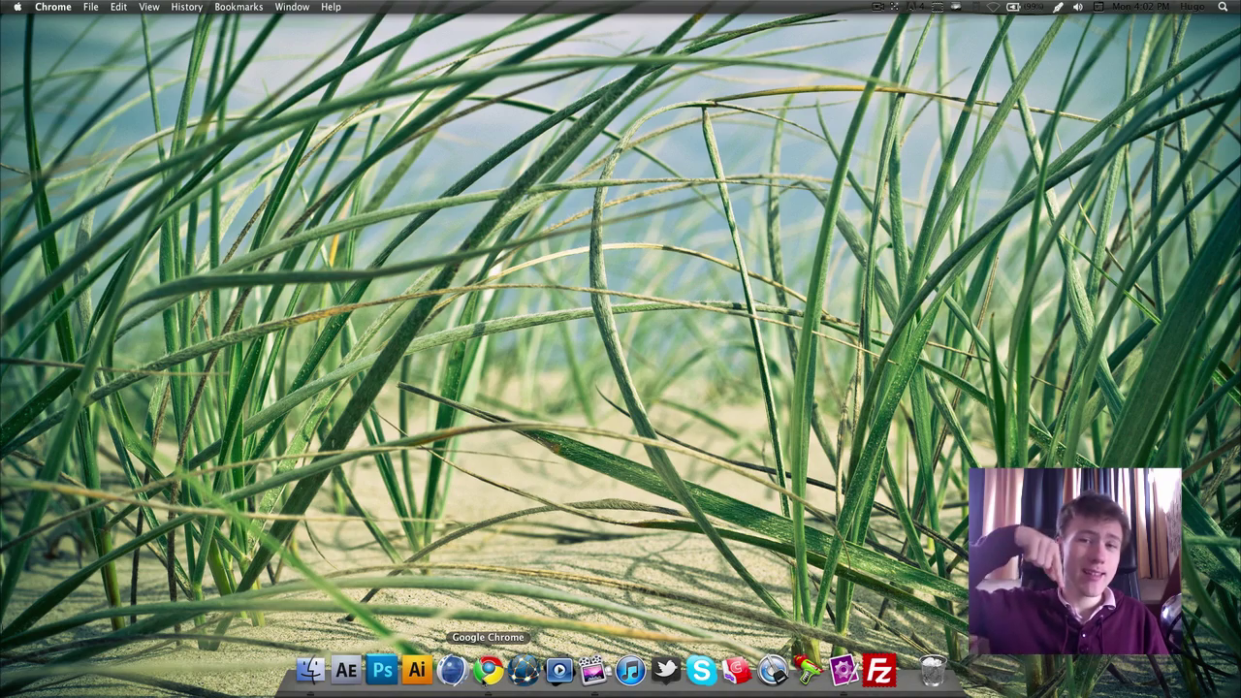
pyautogui.click(488, 670)
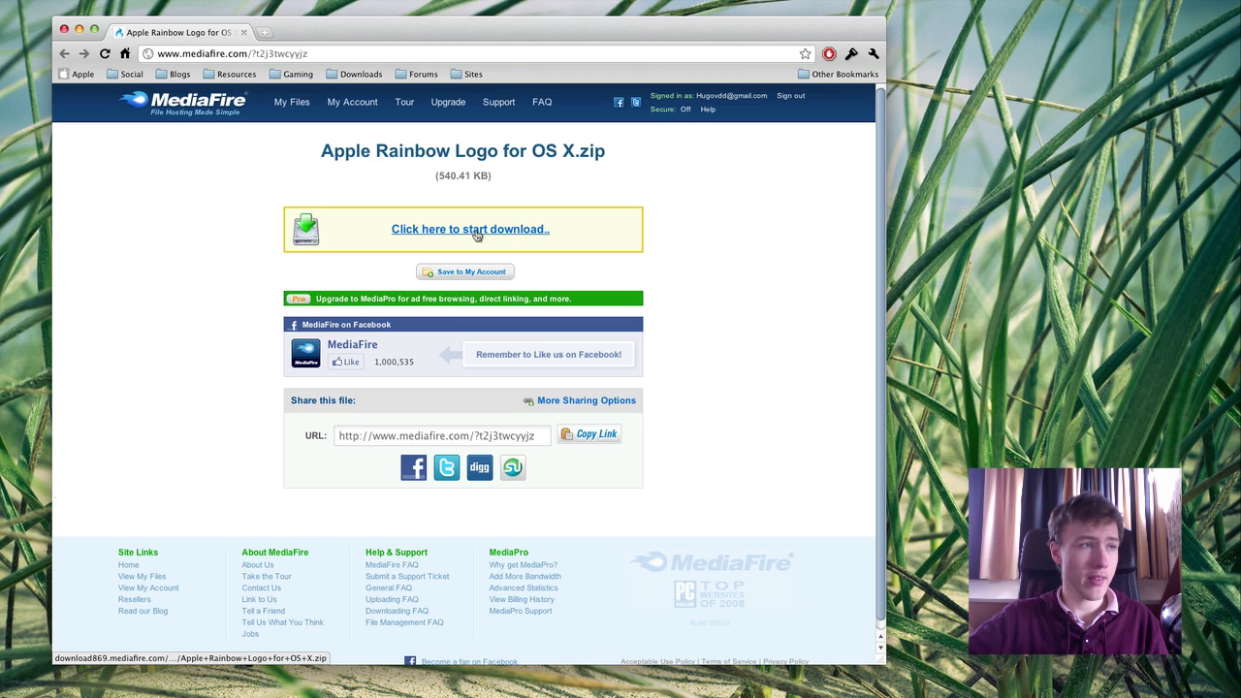
pyautogui.click(439, 237)
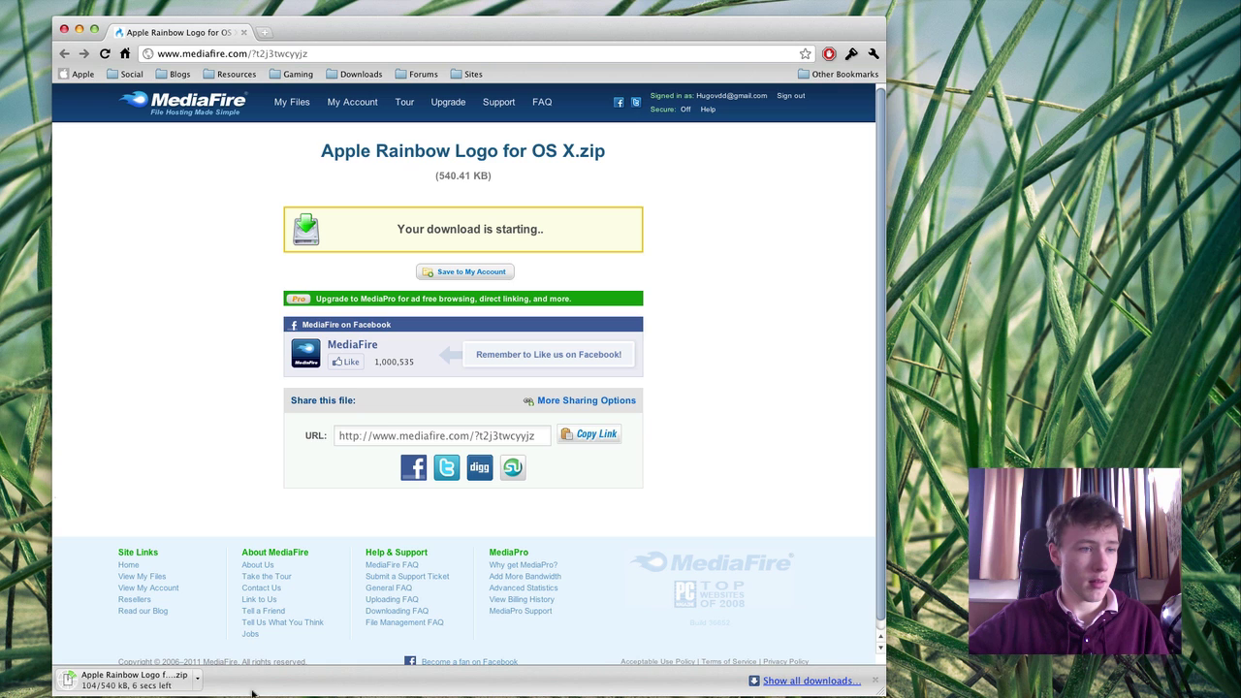
pyautogui.click(877, 684)
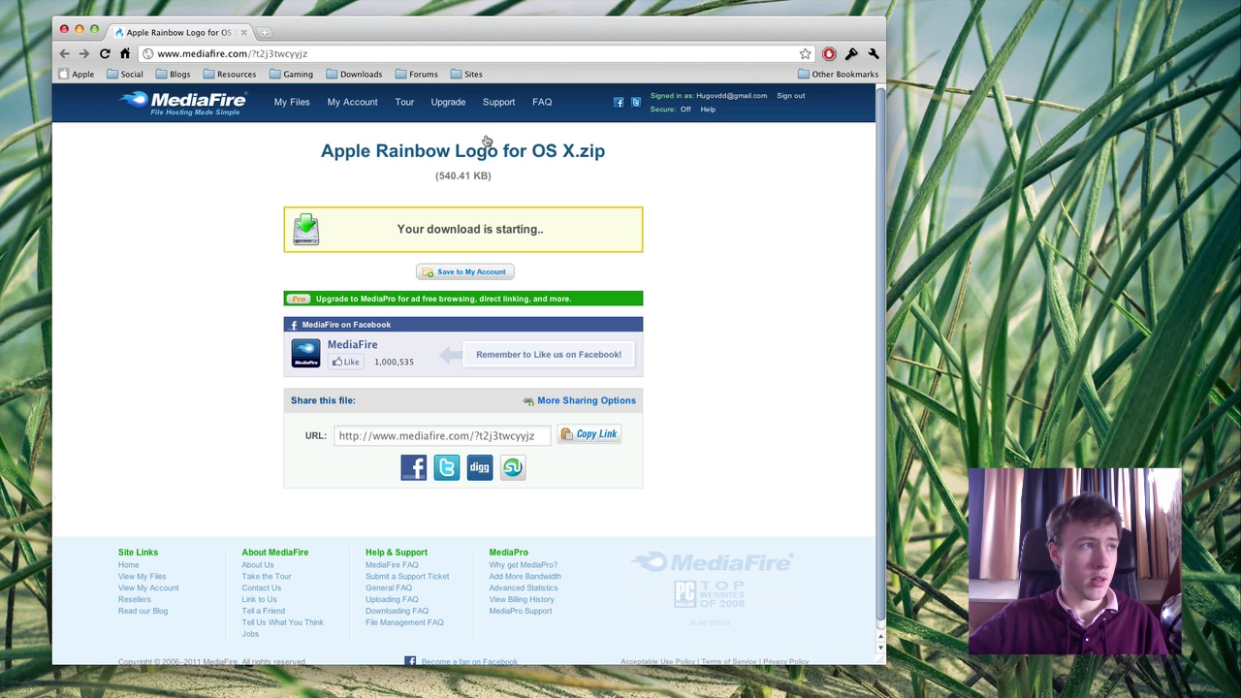
pyautogui.click(65, 31)
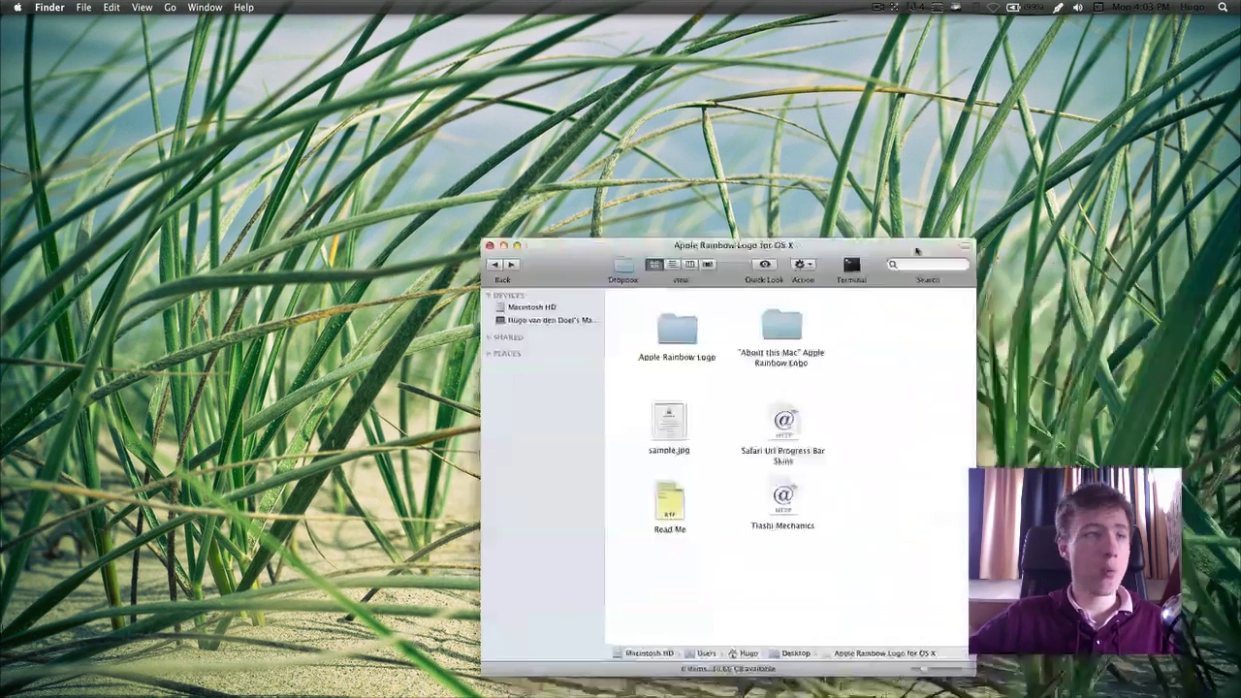
# - Move the extracted folder's window to the upper left and look over its two logo folders, sample.jpg and other items
pyautogui.moveTo(899, 242); pyautogui.dragTo(672, 120)
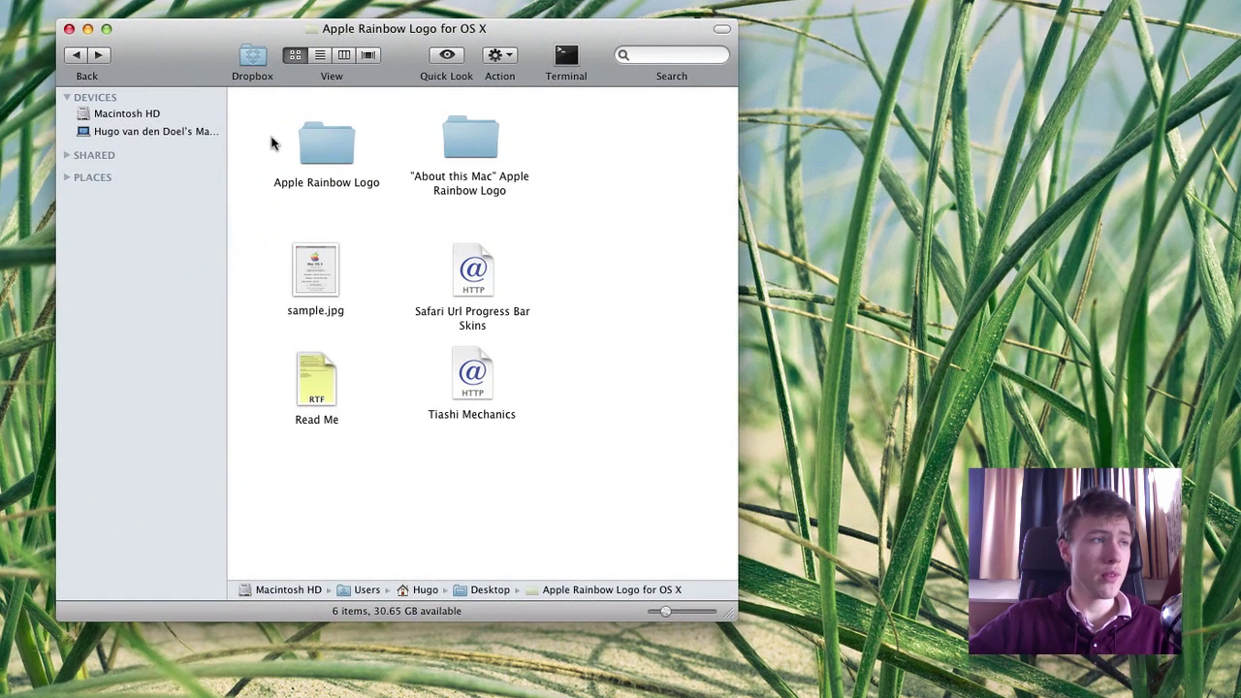
pyautogui.click(336, 147)
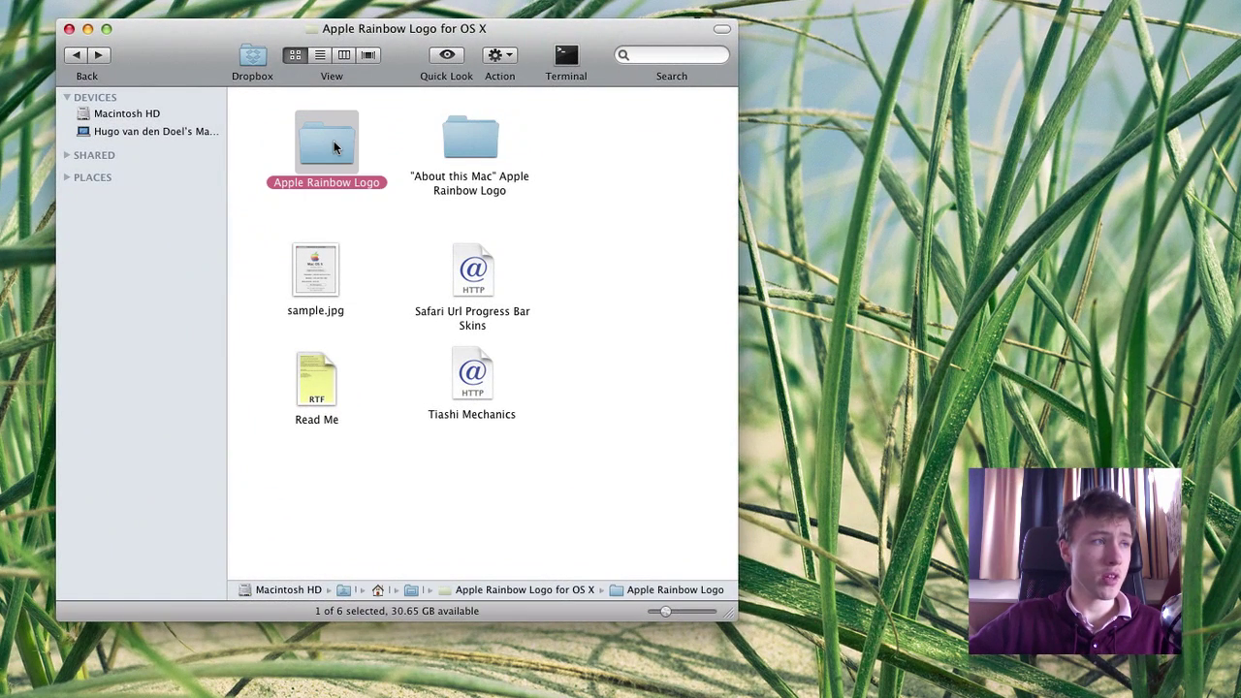
pyautogui.click(371, 210)
pyautogui.click(466, 179)
pyautogui.click(592, 206)
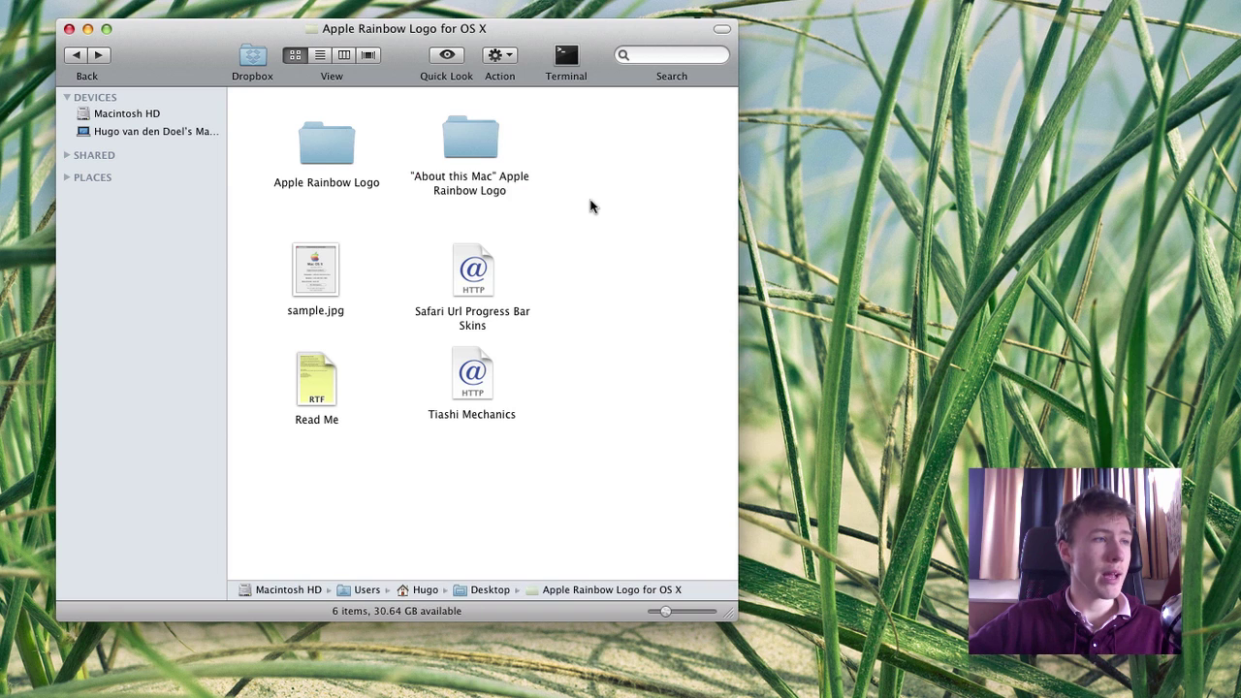
pyautogui.click(308, 256)
pyautogui.moveTo(584, 265); pyautogui.dragTo(485, 380)
pyautogui.click(327, 452)
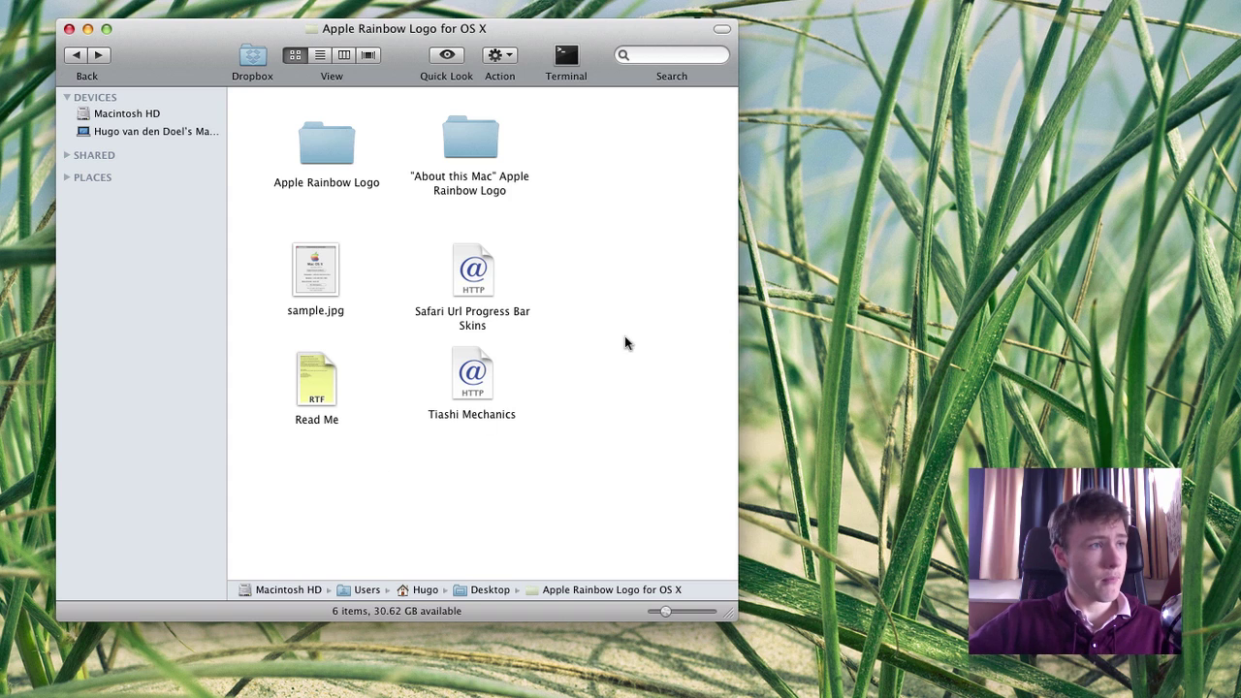
# - Enter "About this Mac" Apple Rainbow Logo and Quick Look the rainbow aboutthismacr.jpg screenshot
pyautogui.doubleClick(466, 140)
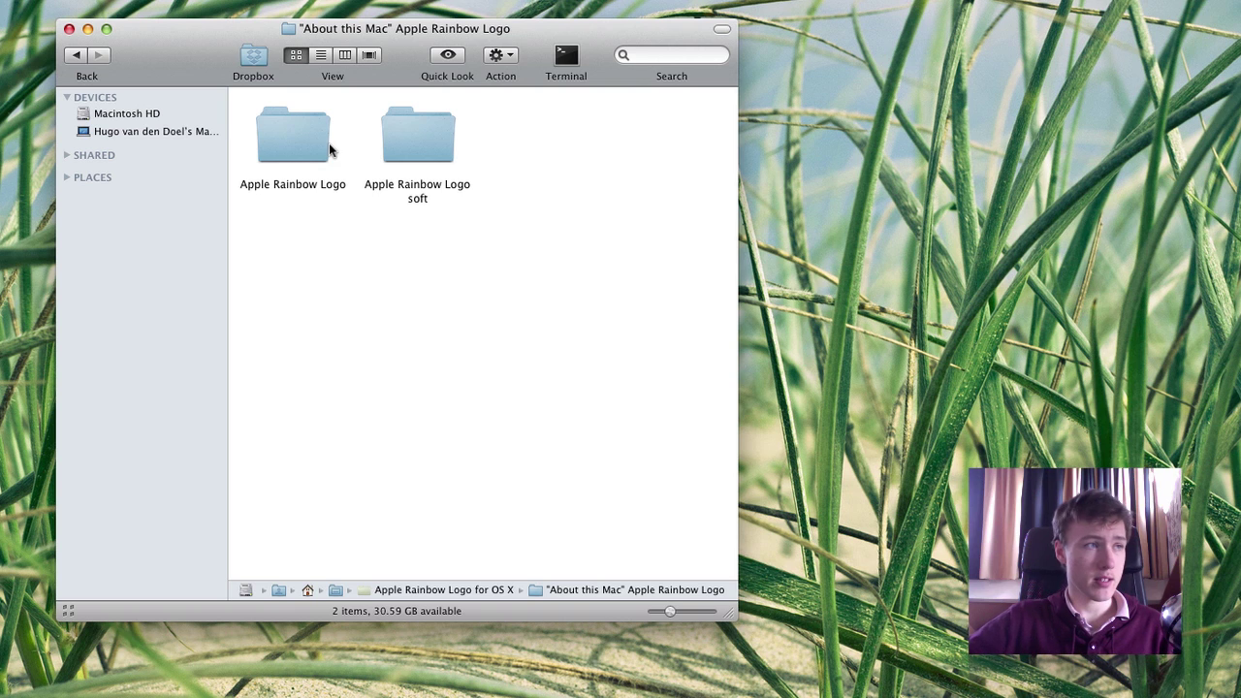
pyautogui.click(295, 131)
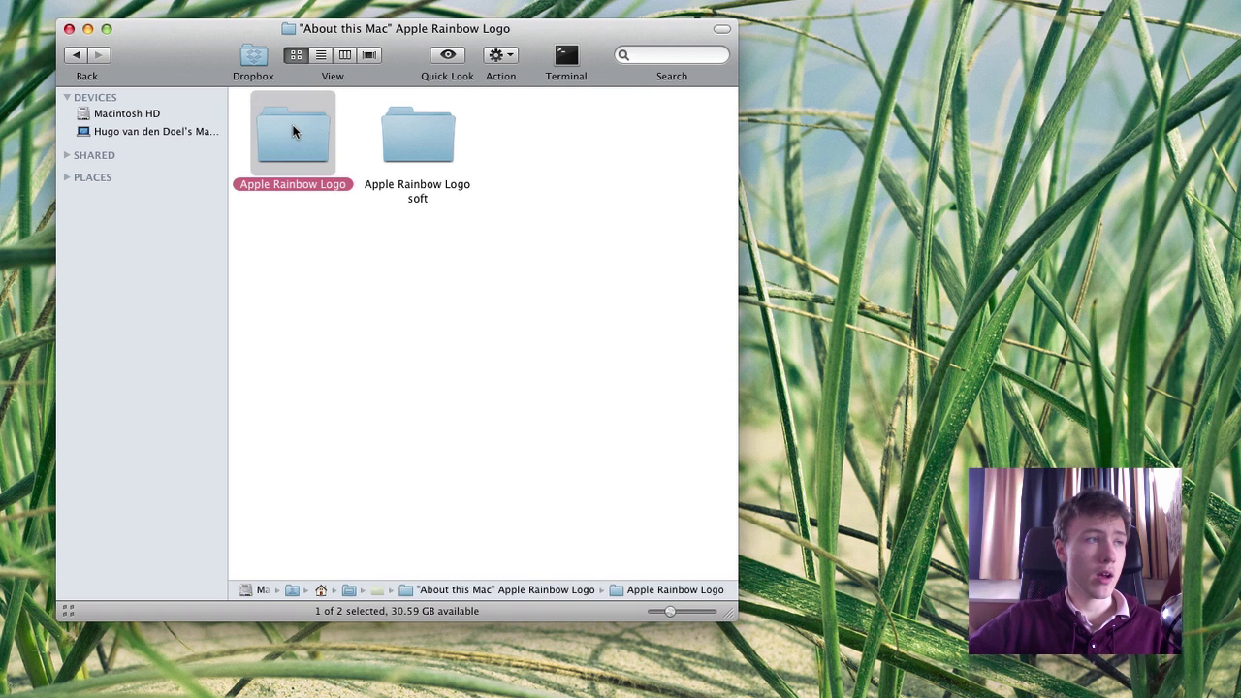
pyautogui.doubleClick(294, 131)
pyautogui.click(302, 160)
pyautogui.press('space')
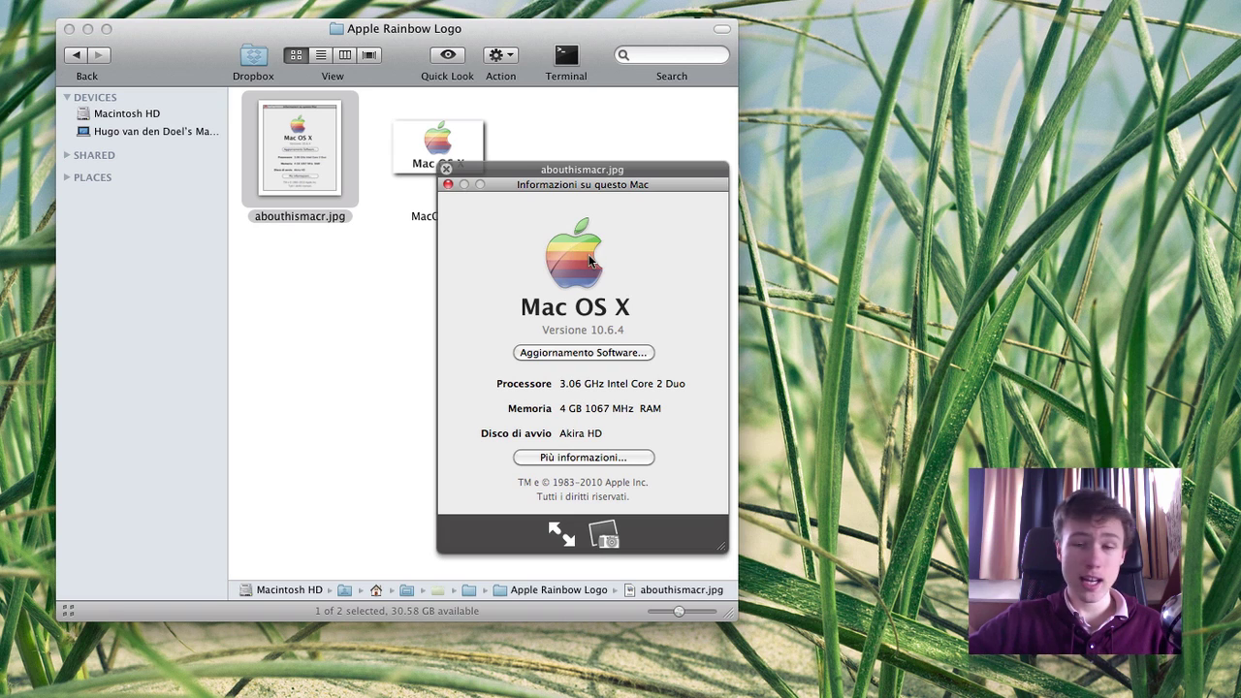
pyautogui.press('space')
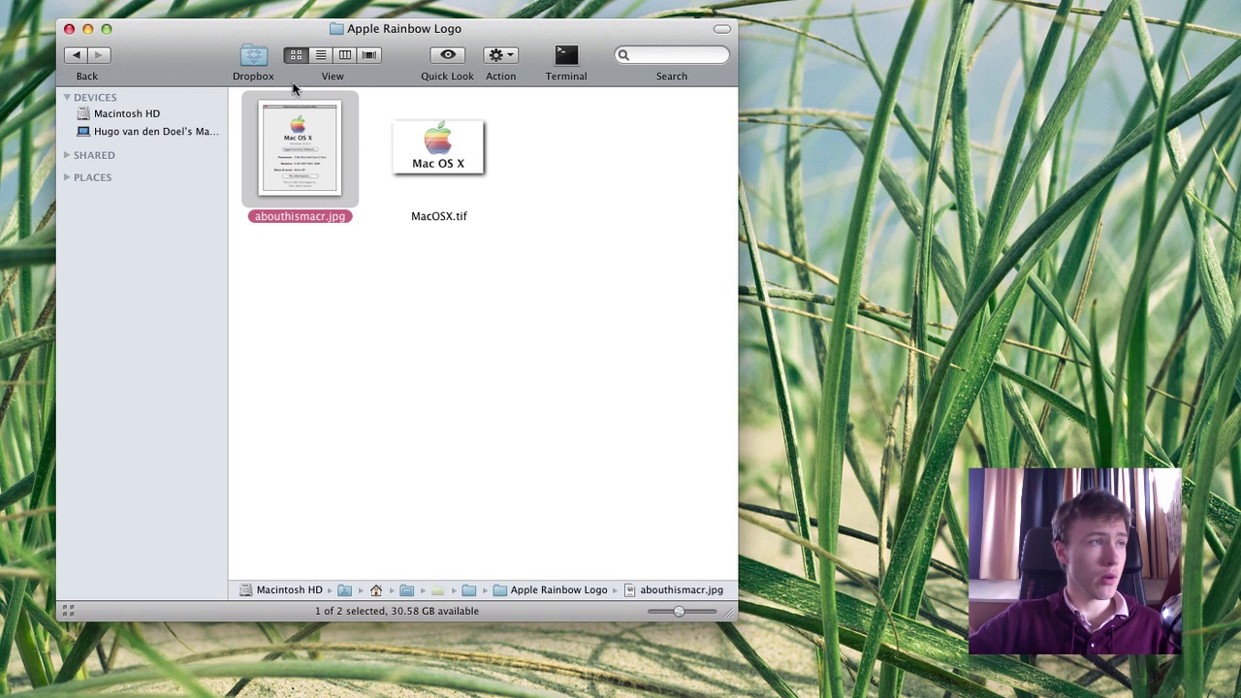
# - Quick Look aboutthismacrs.jpg in the Apple Rainbow Logo soft folder
pyautogui.click(66, 51)
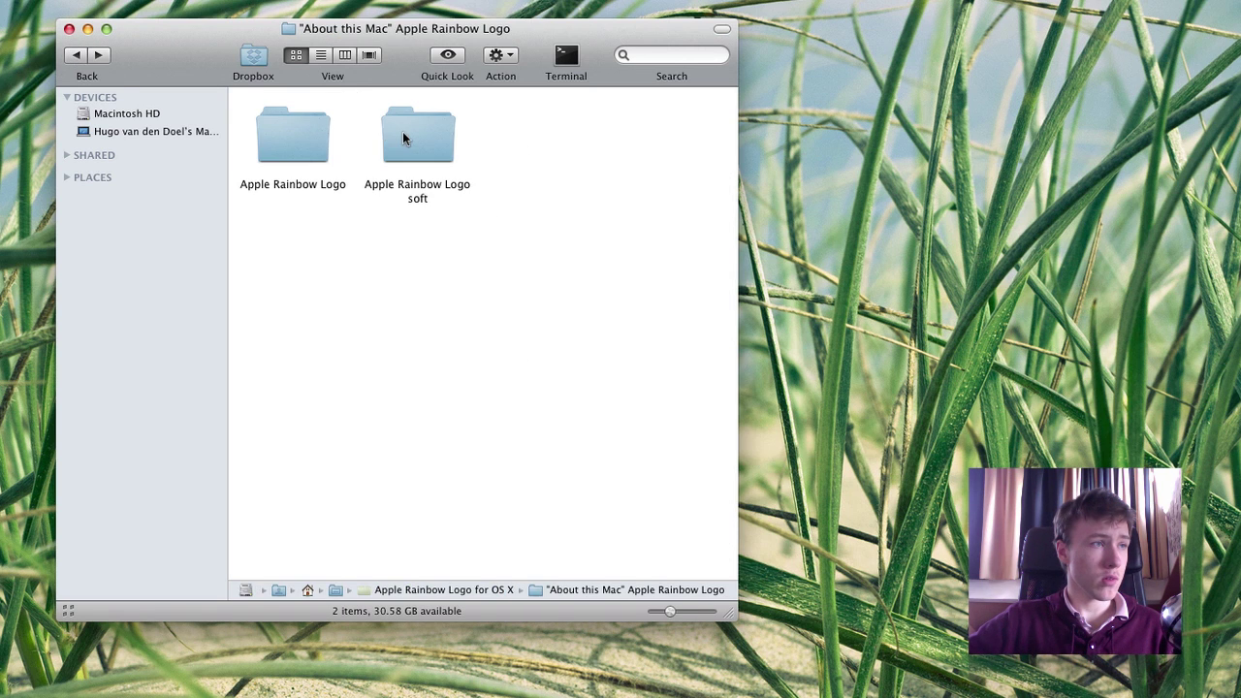
pyautogui.doubleClick(402, 137)
pyautogui.click(304, 145)
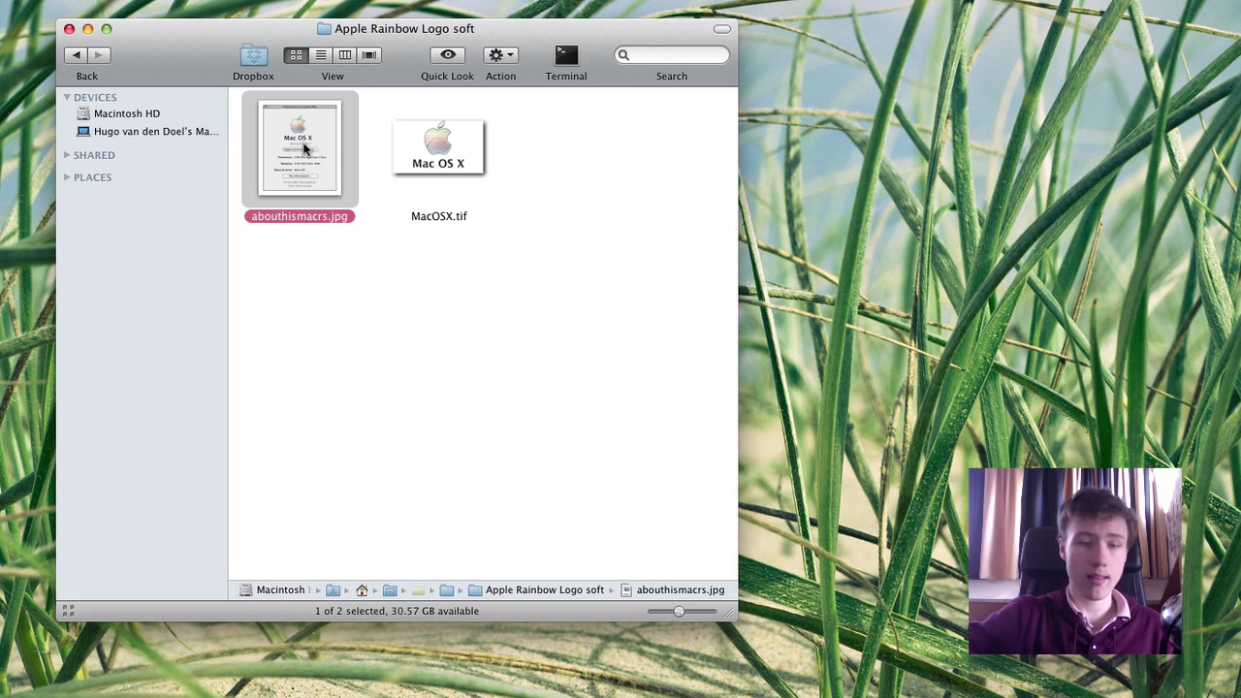
pyautogui.press('space')
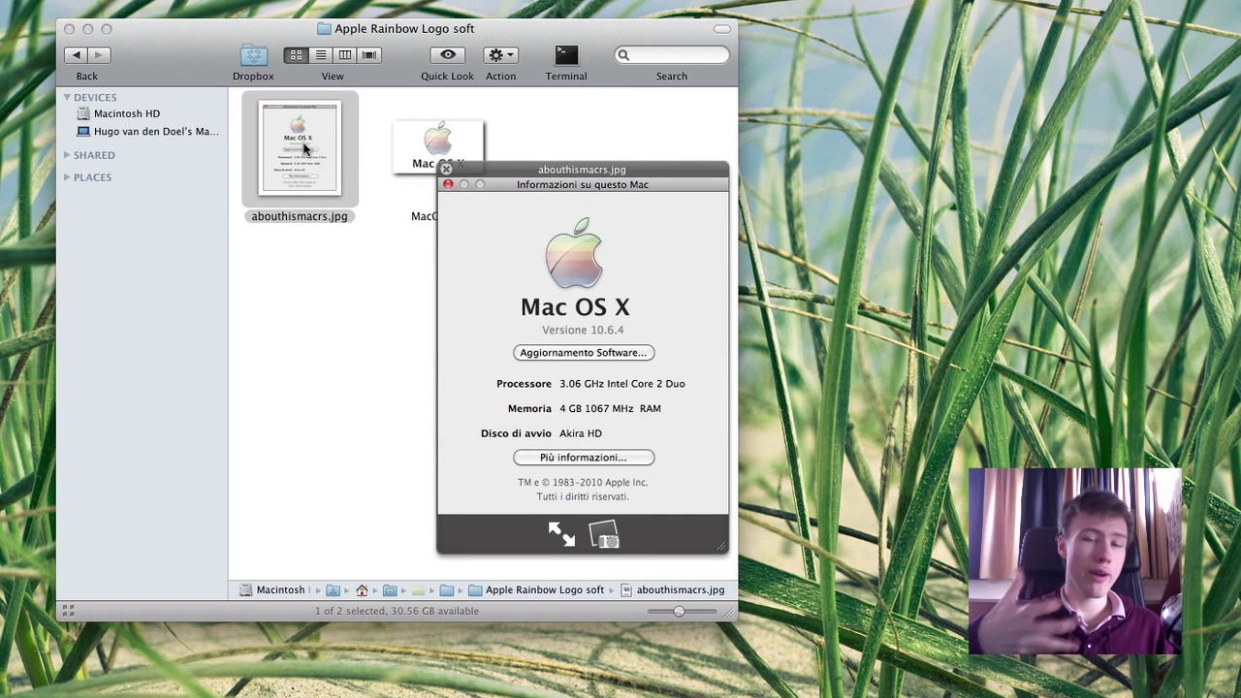
pyautogui.press('space')
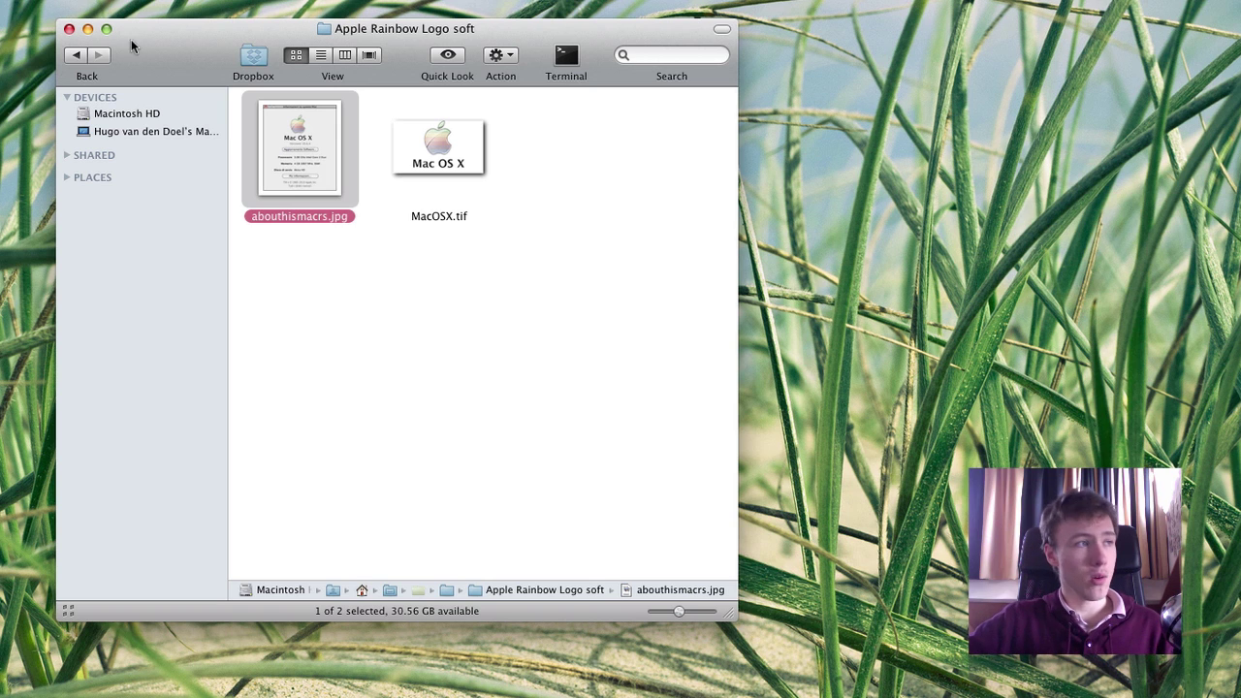
pyautogui.click(690, 323)
# - Return to the Apple Rainbow Logo folder and select its MacOSX.tif image
pyautogui.click(76, 55)
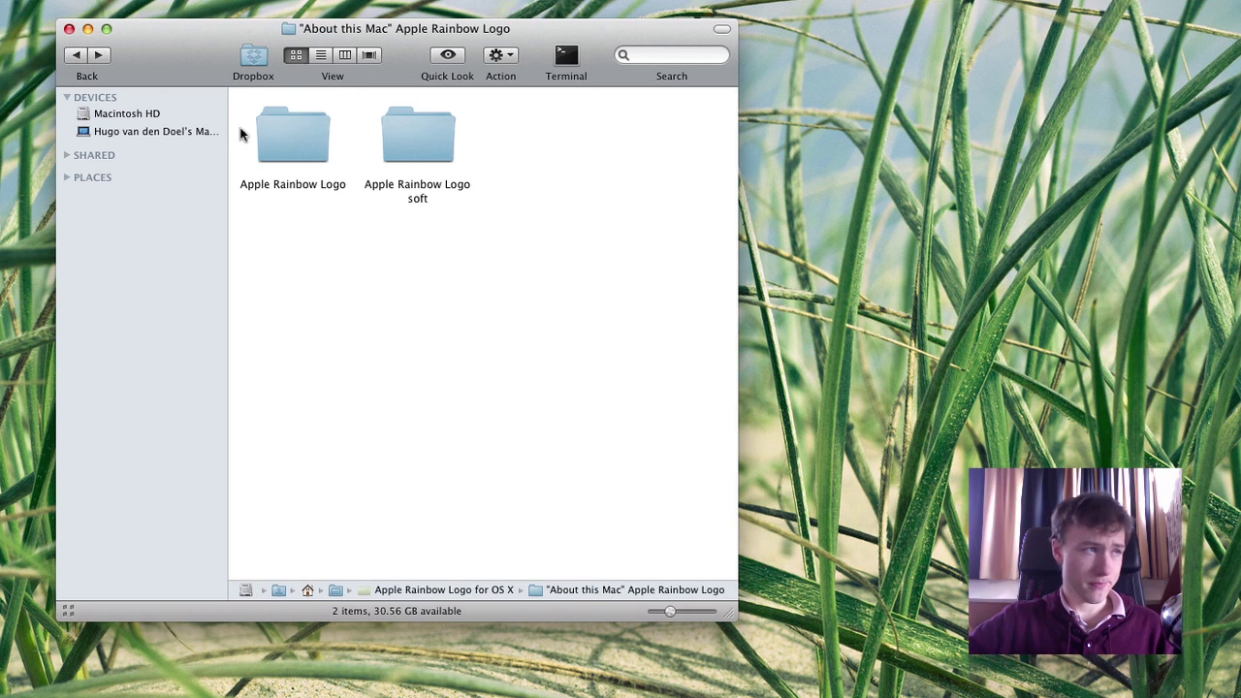
pyautogui.click(298, 147)
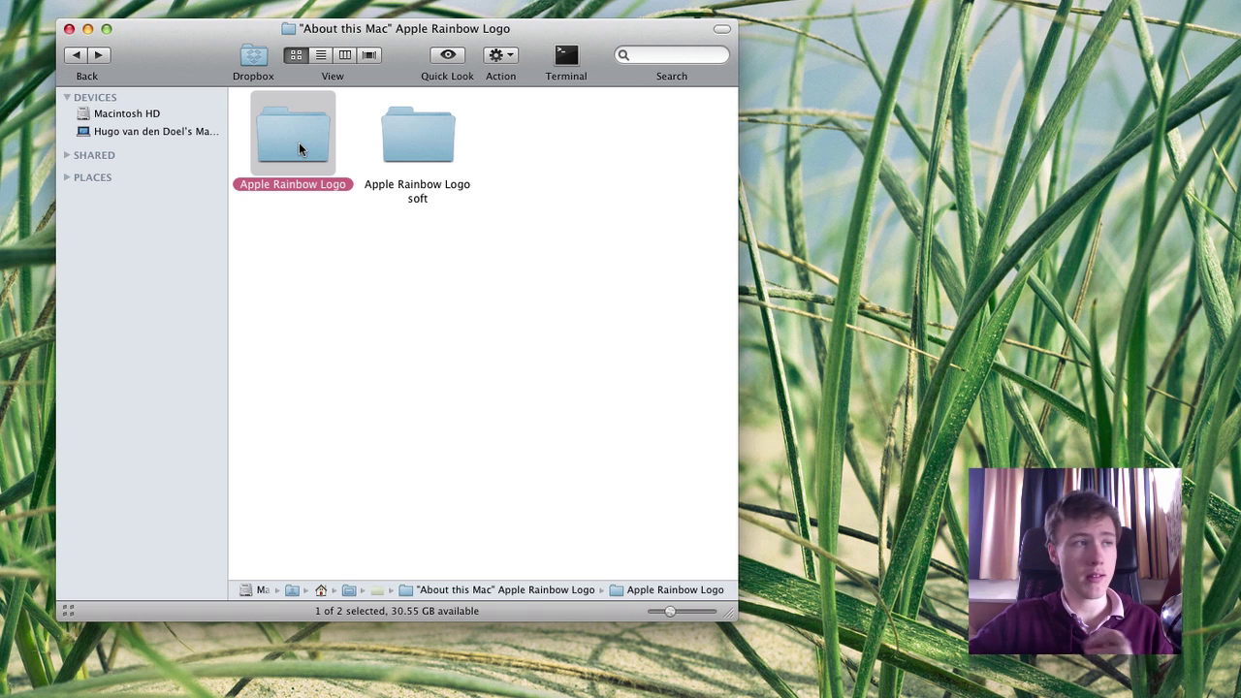
pyautogui.doubleClick(299, 147)
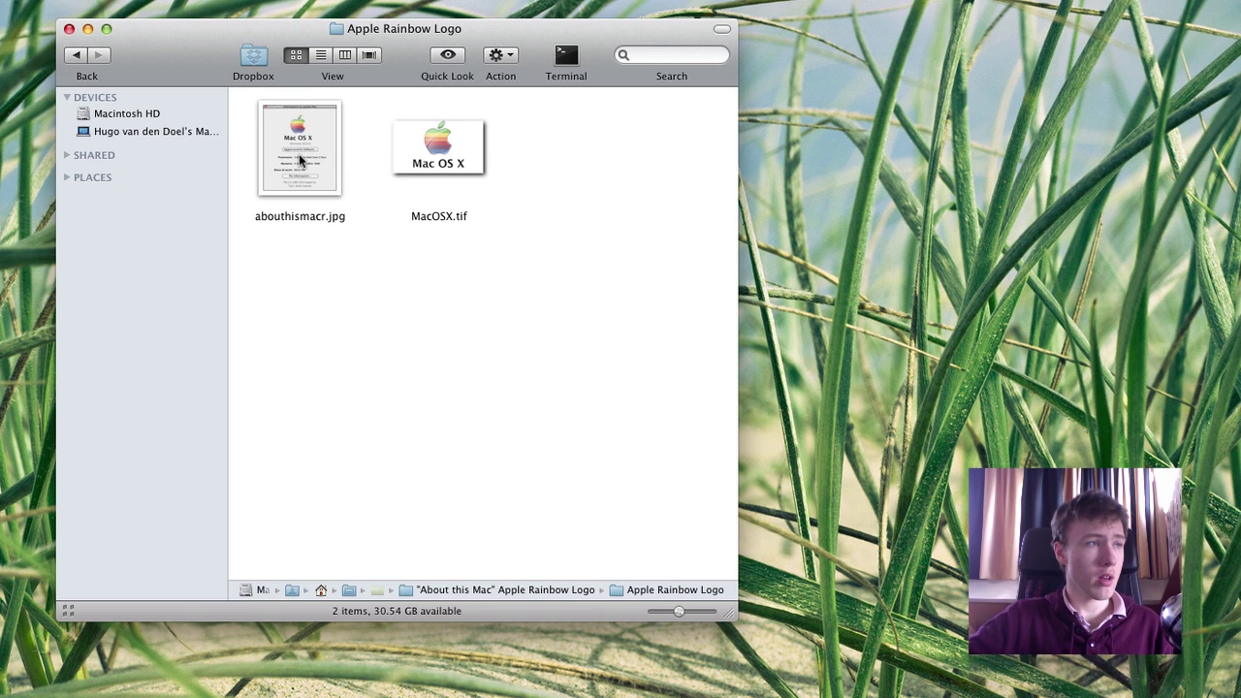
pyautogui.click(300, 161)
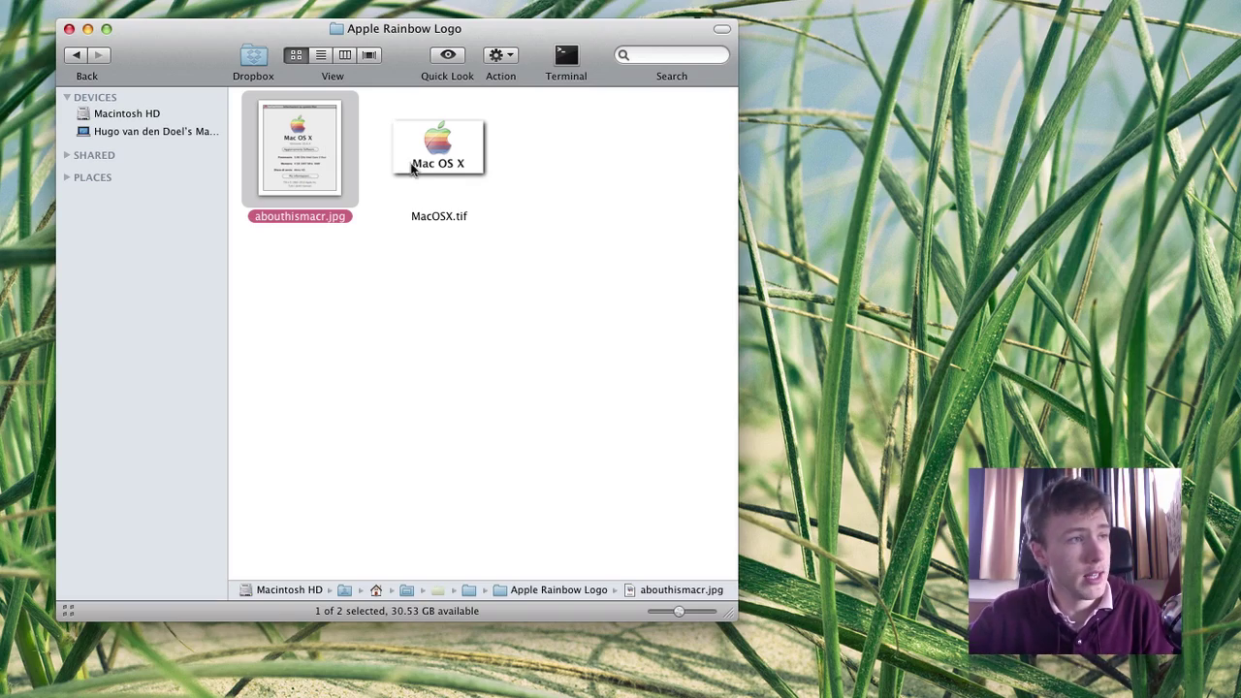
pyautogui.click(437, 156)
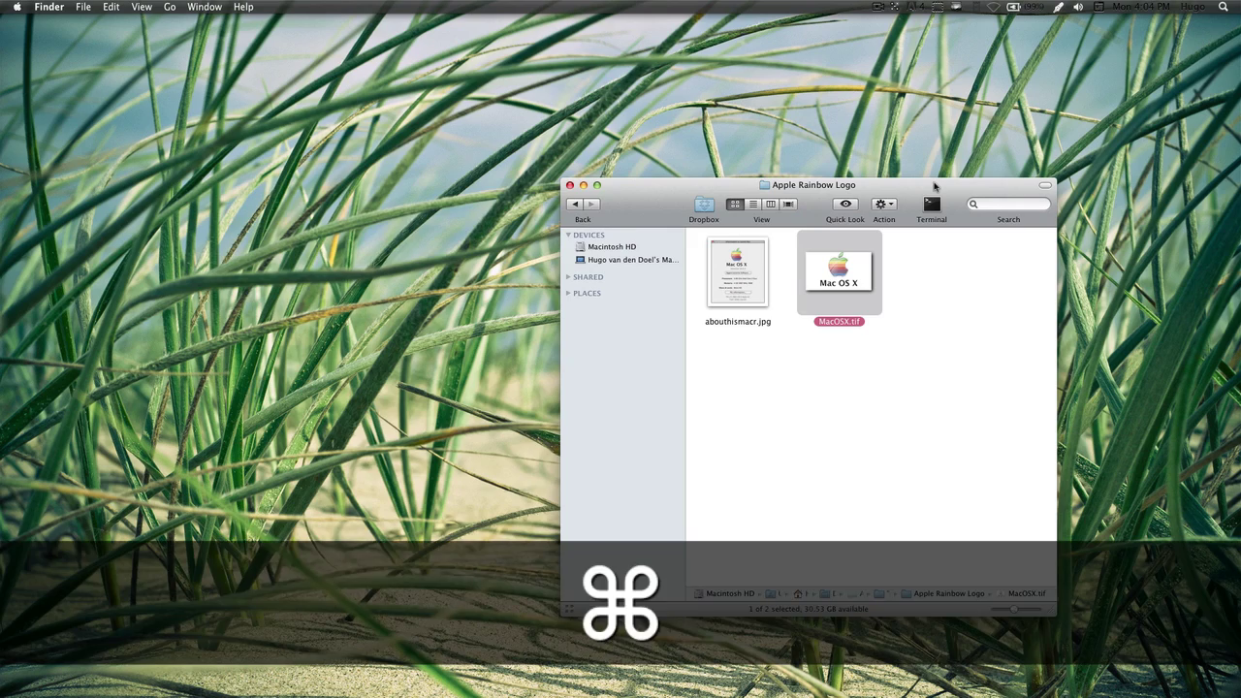
# - Open a second Finder window beside the logo window and switch it to column view
pyautogui.press('super+n')
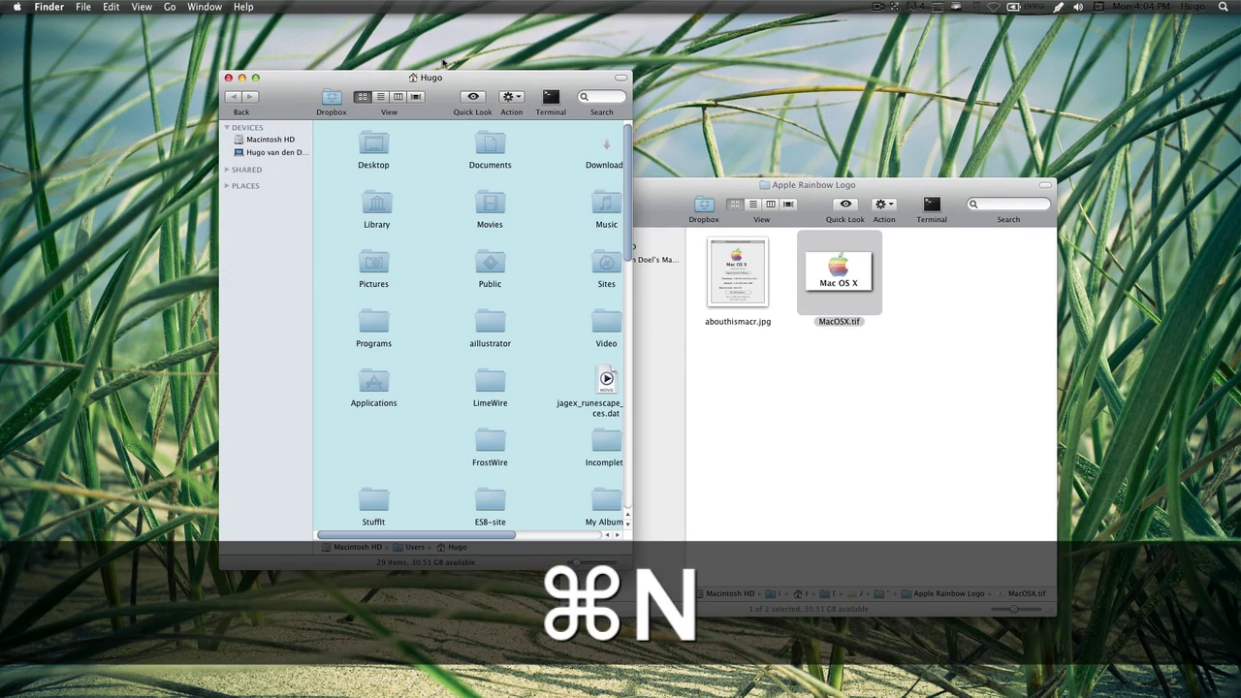
pyautogui.moveTo(446, 76); pyautogui.dragTo(291, 41)
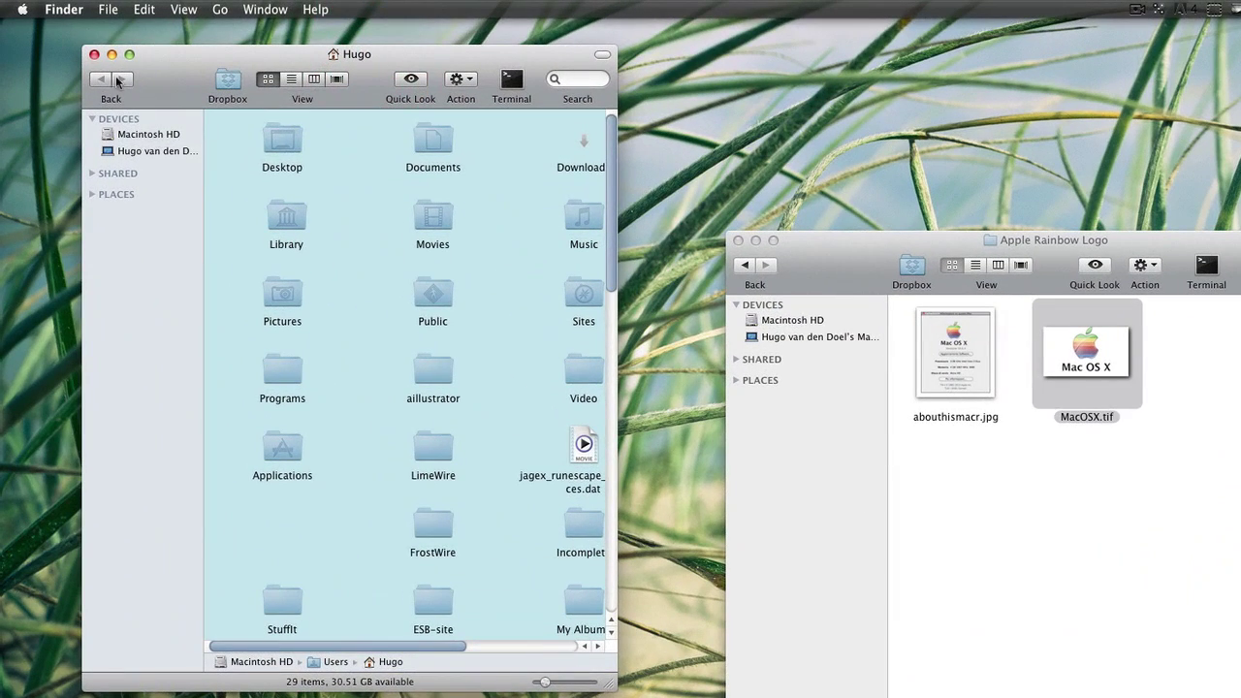
pyautogui.click(313, 80)
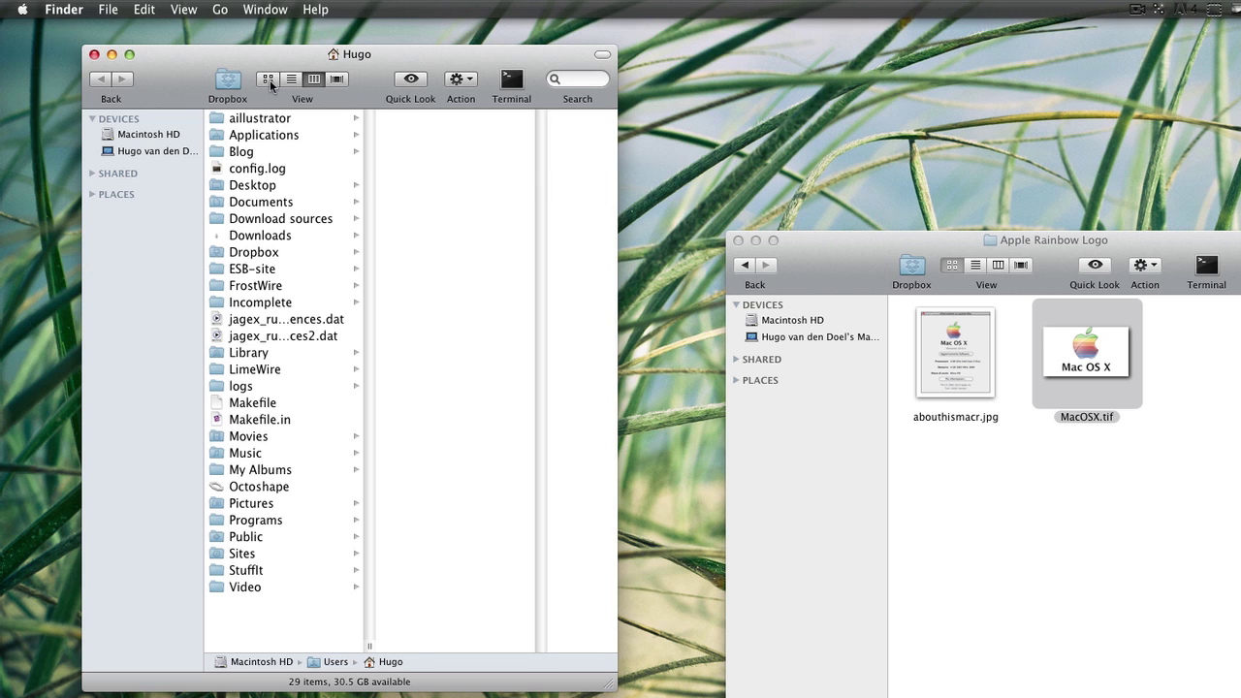
# - Browse to Macintosh HD/System/Library/CoreServices and select the loginwindow application
pyautogui.click(137, 139)
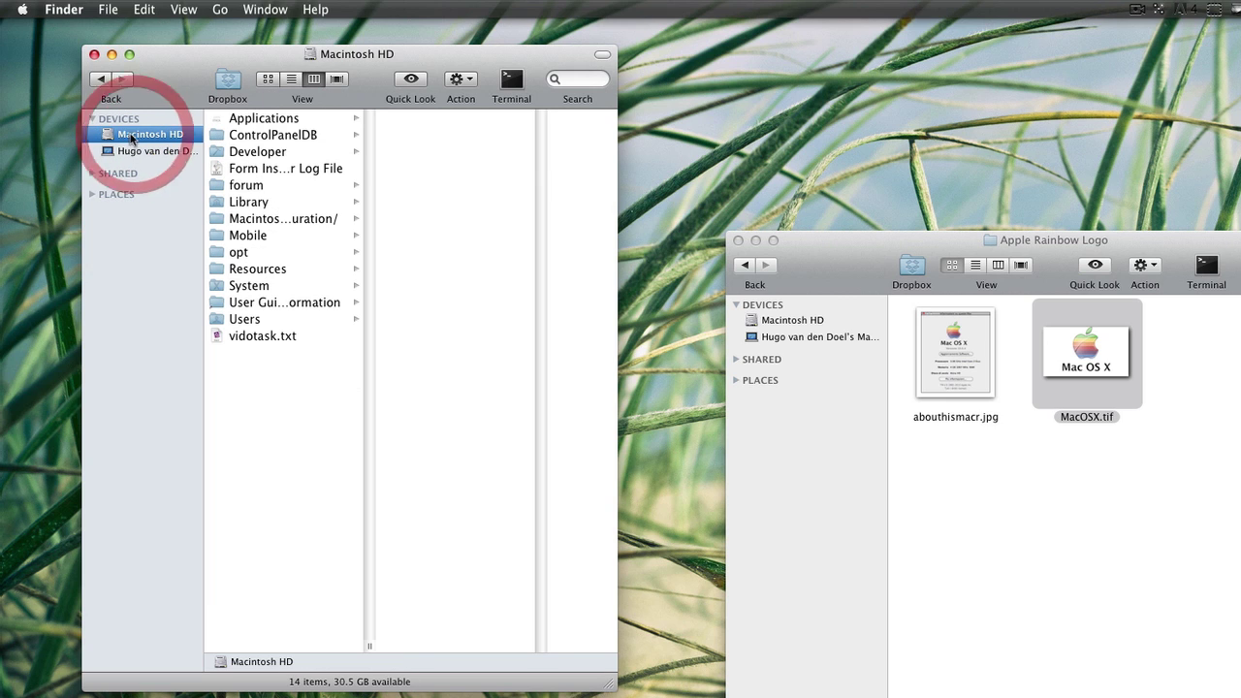
pyautogui.click(280, 285)
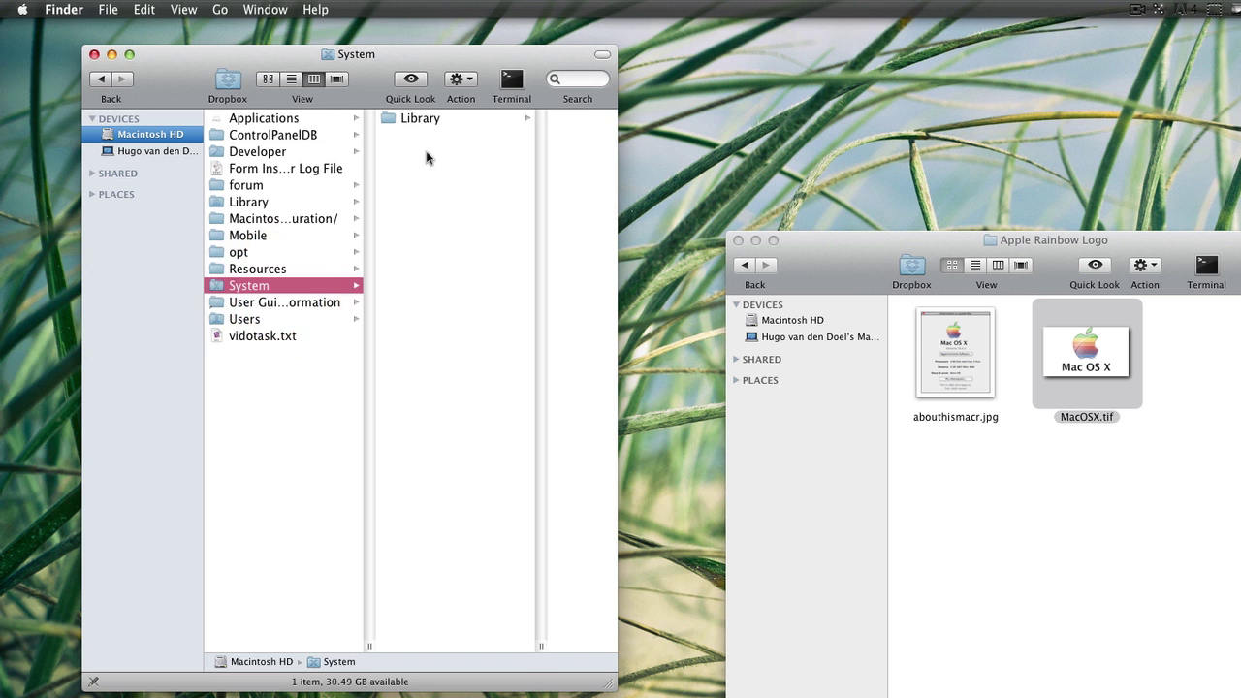
pyautogui.click(435, 119)
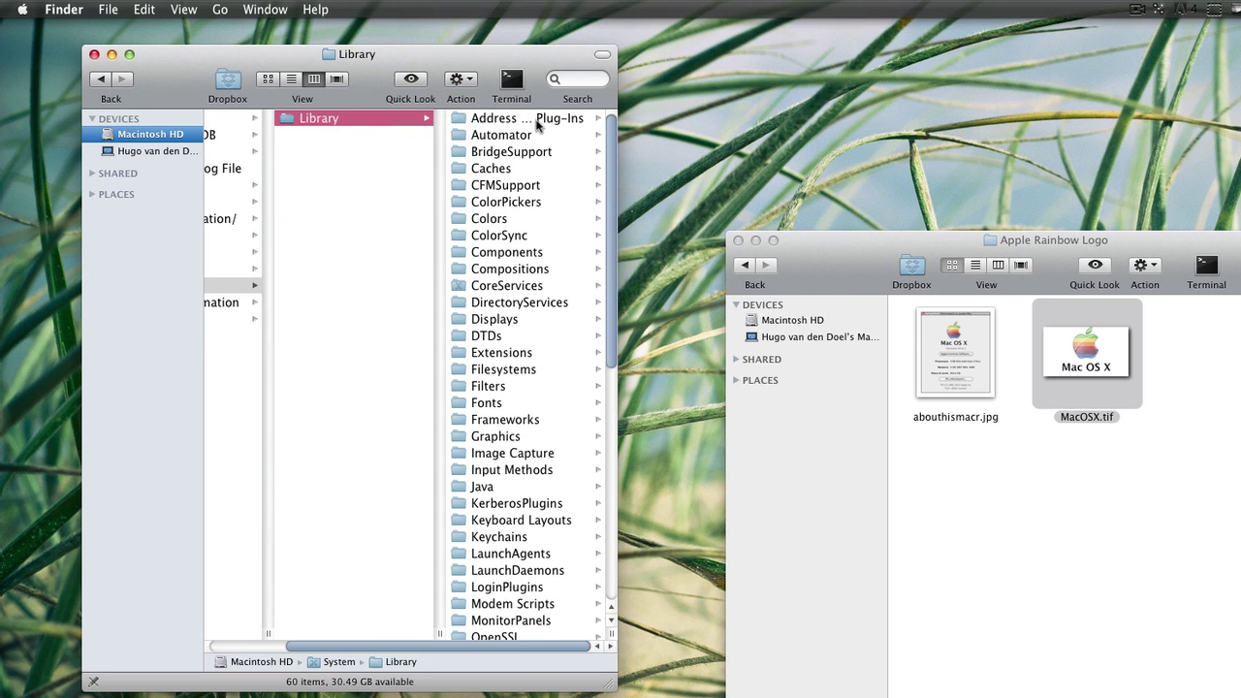
pyautogui.click(490, 287)
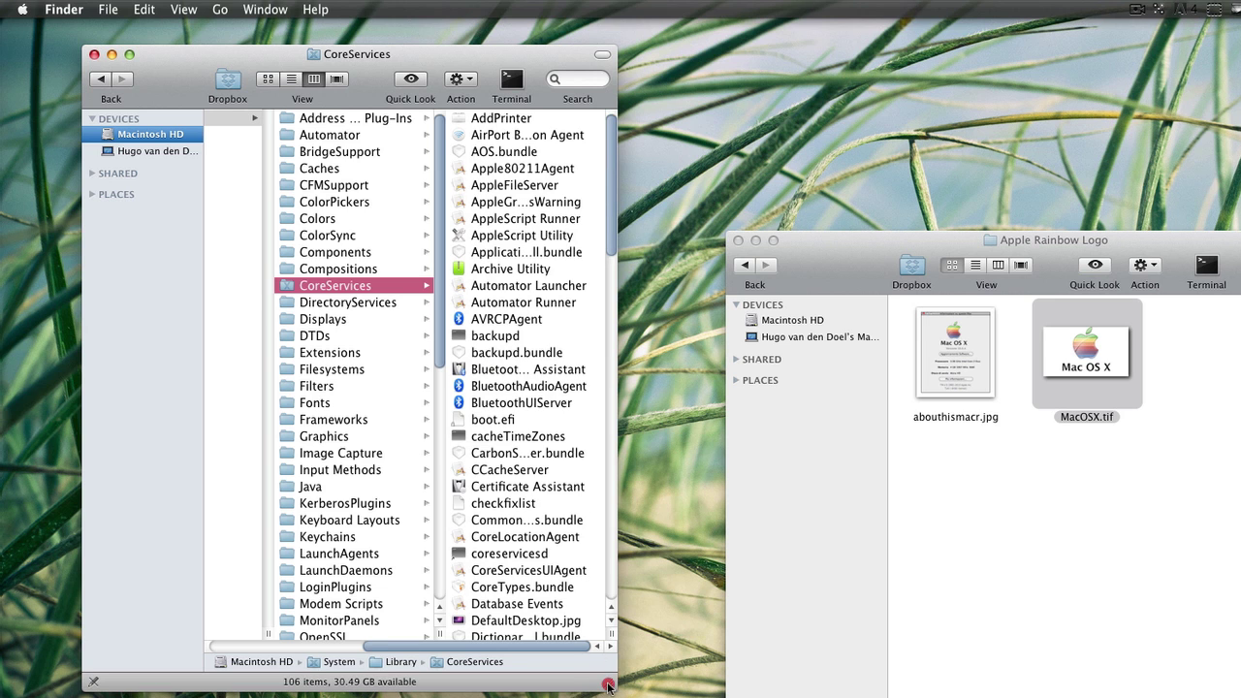
pyautogui.moveTo(609, 689); pyautogui.dragTo(642, 640)
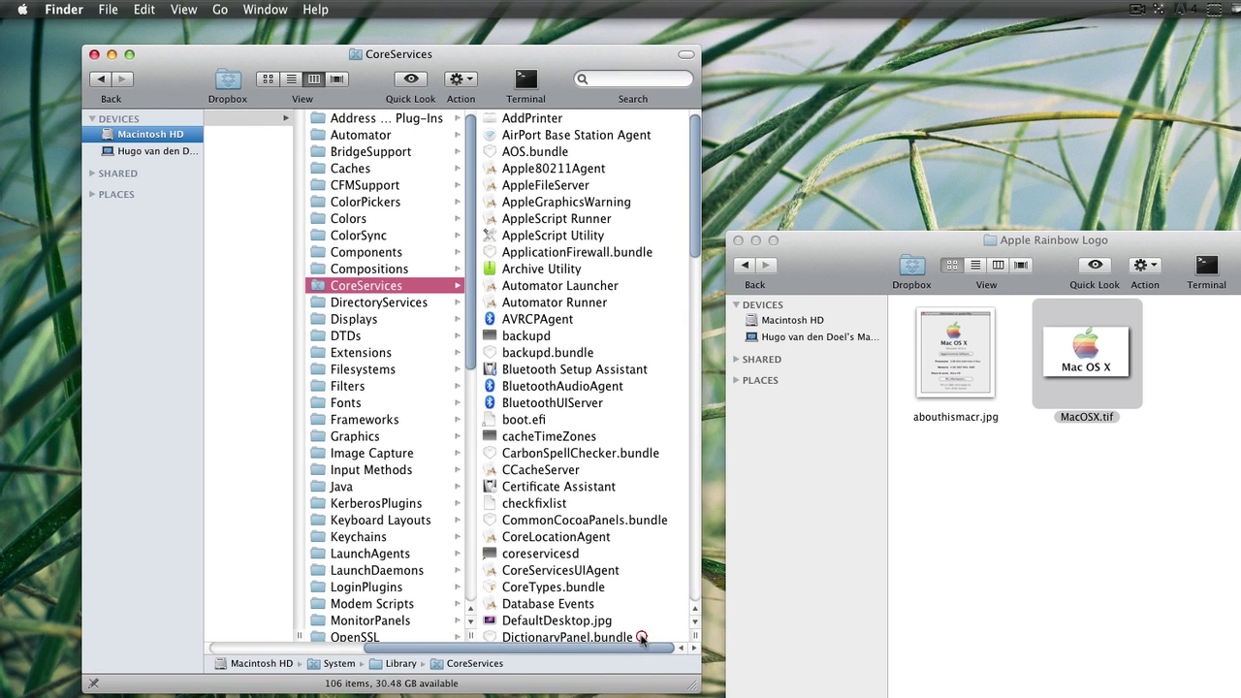
pyautogui.moveTo(692, 191); pyautogui.dragTo(700, 373)
pyautogui.click(549, 405)
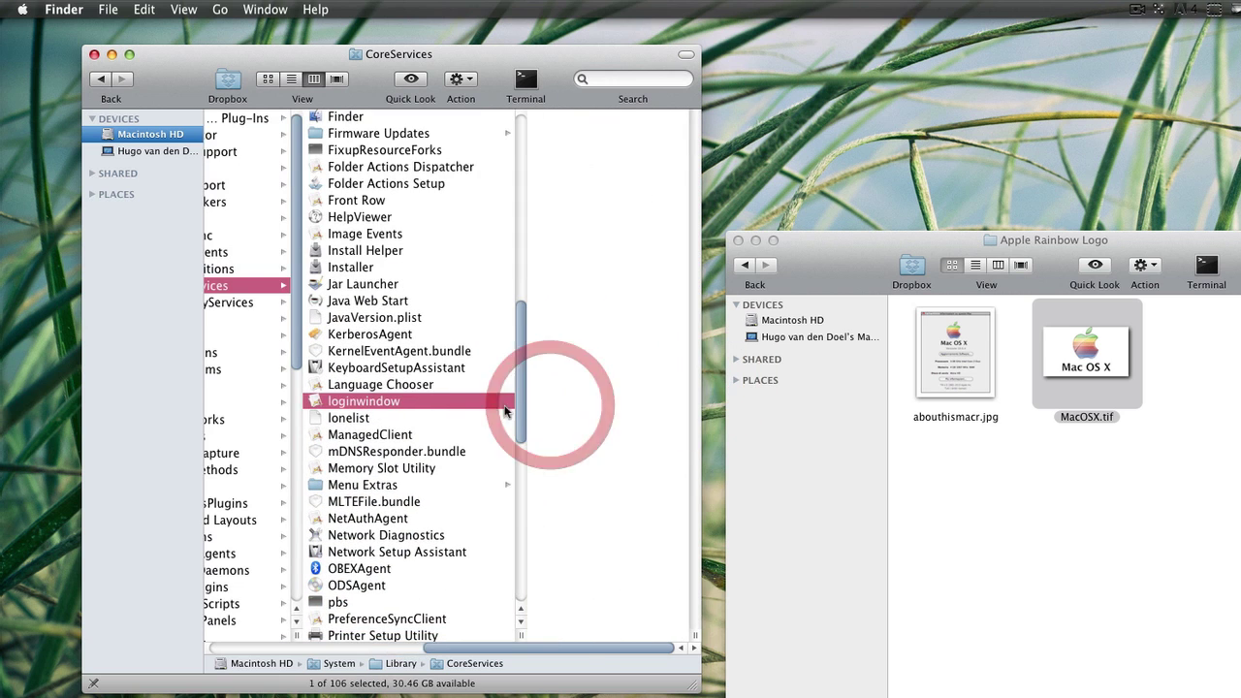
# - Show loginwindow's package contents and open its Contents/Resources folder
pyautogui.rightClick(364, 406)
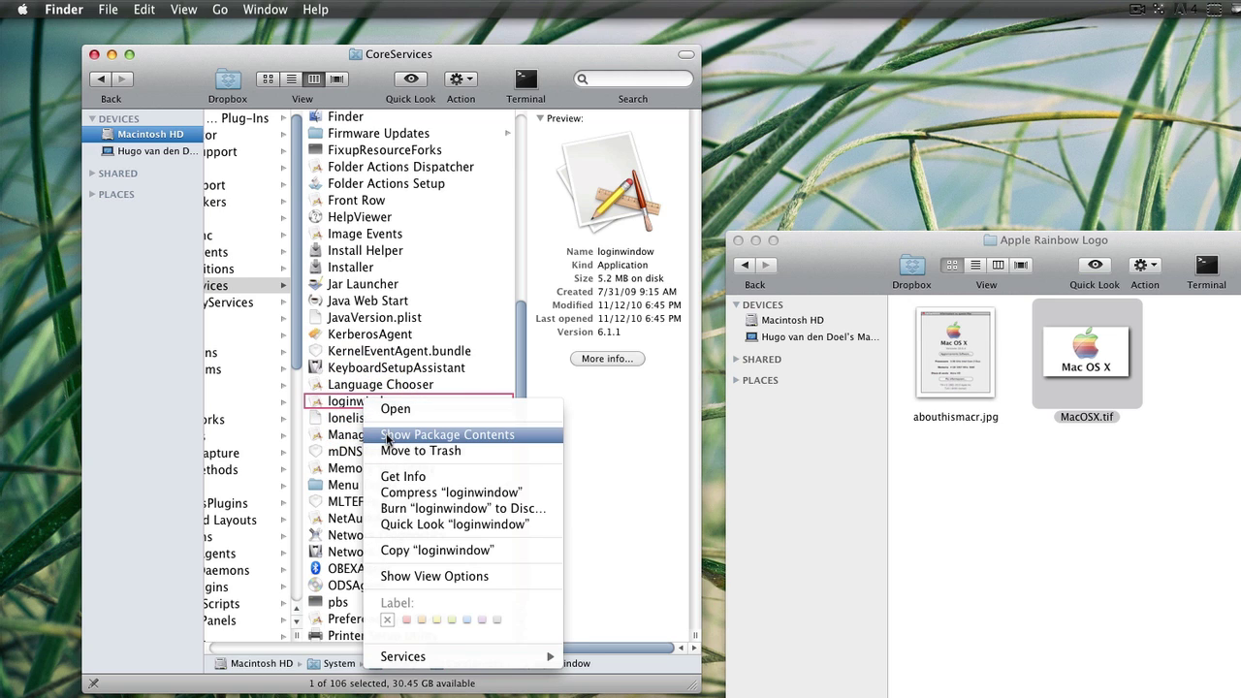
pyautogui.click(389, 439)
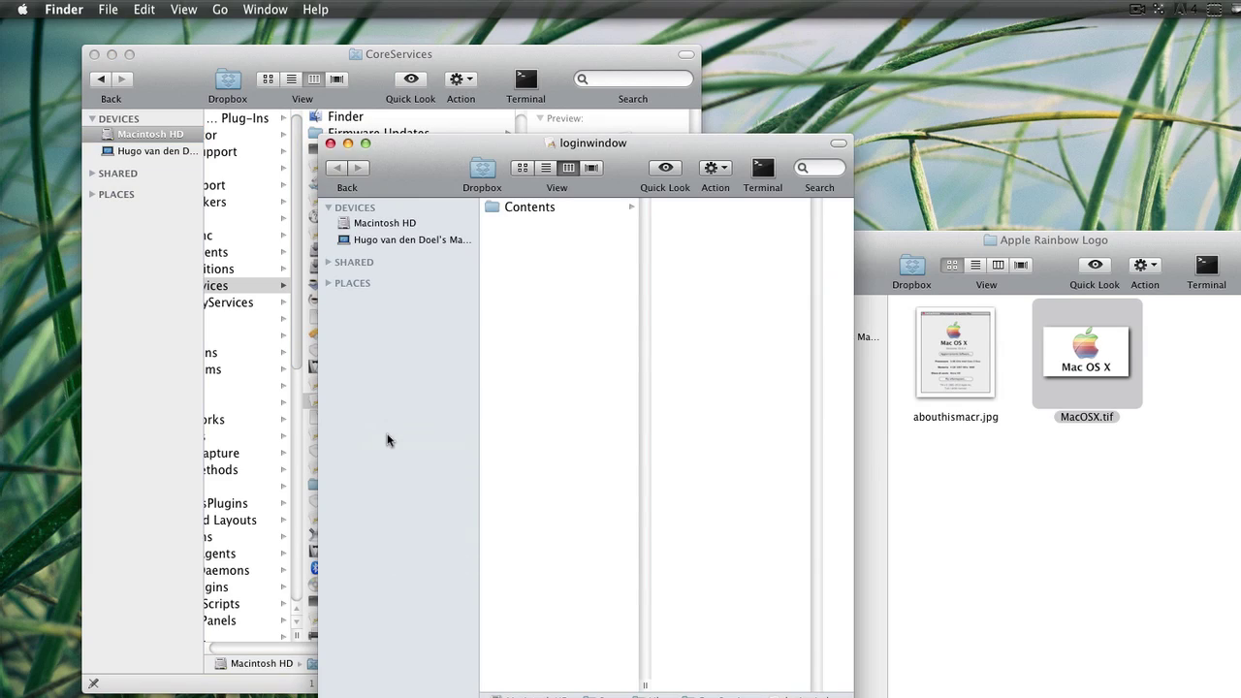
pyautogui.click(555, 213)
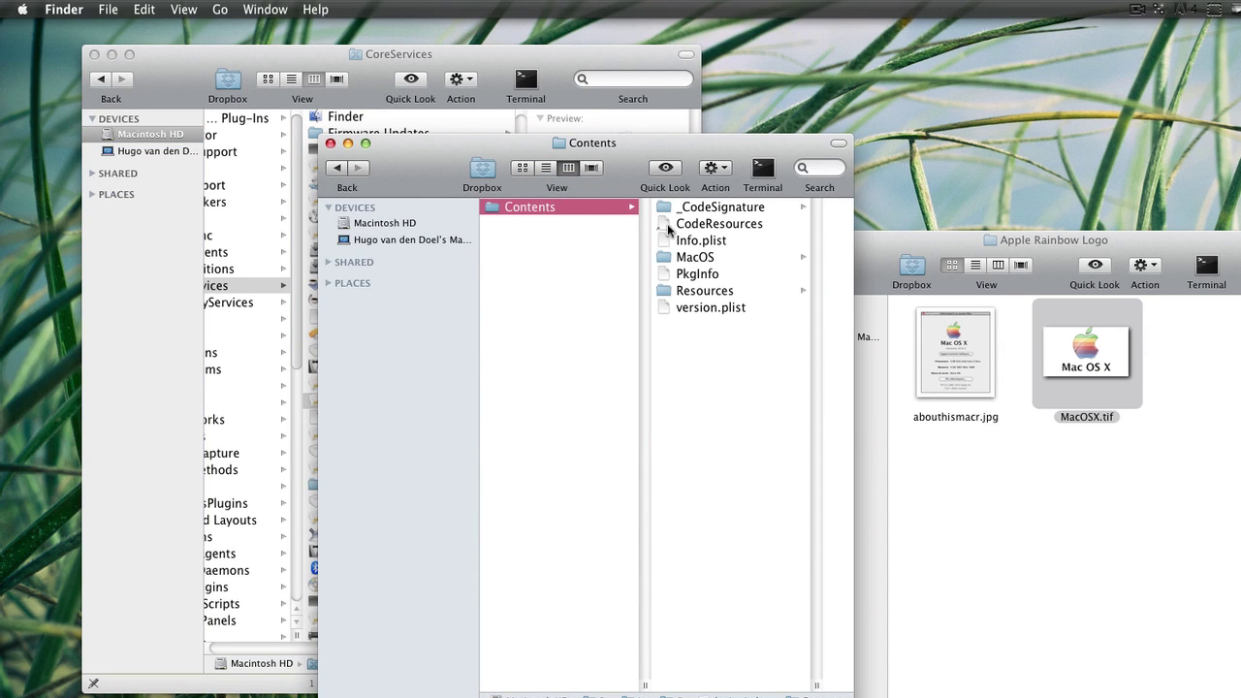
pyautogui.click(687, 293)
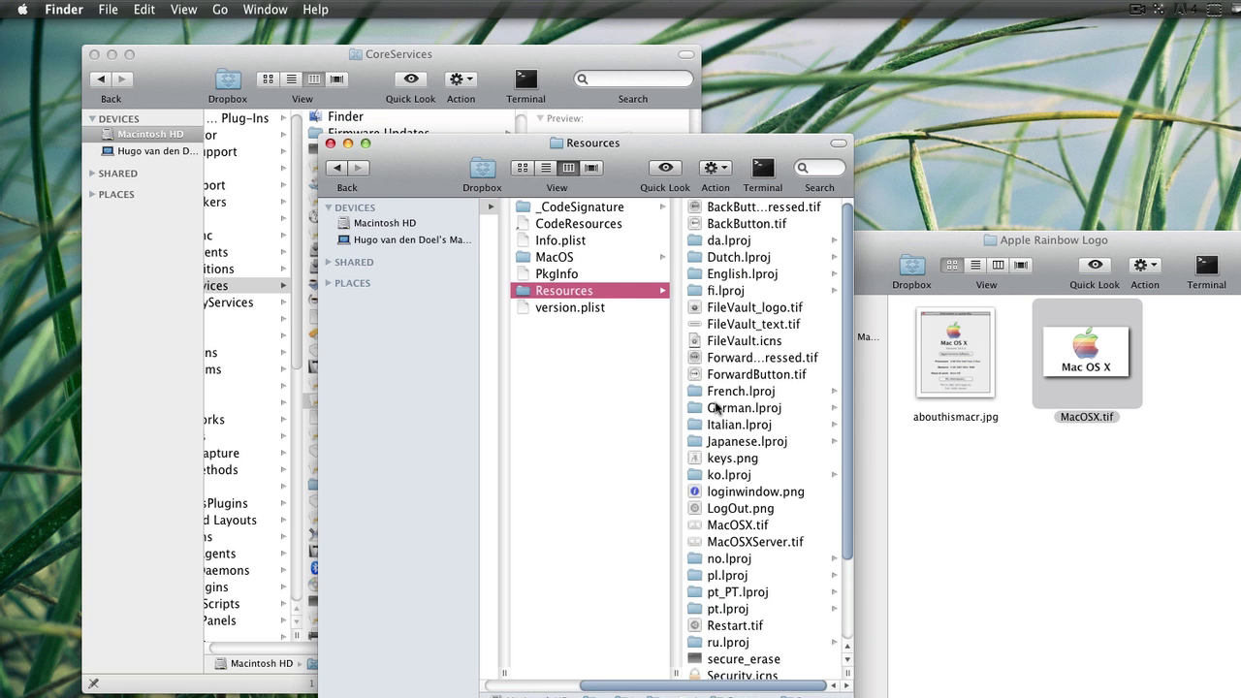
pyautogui.click(1097, 476)
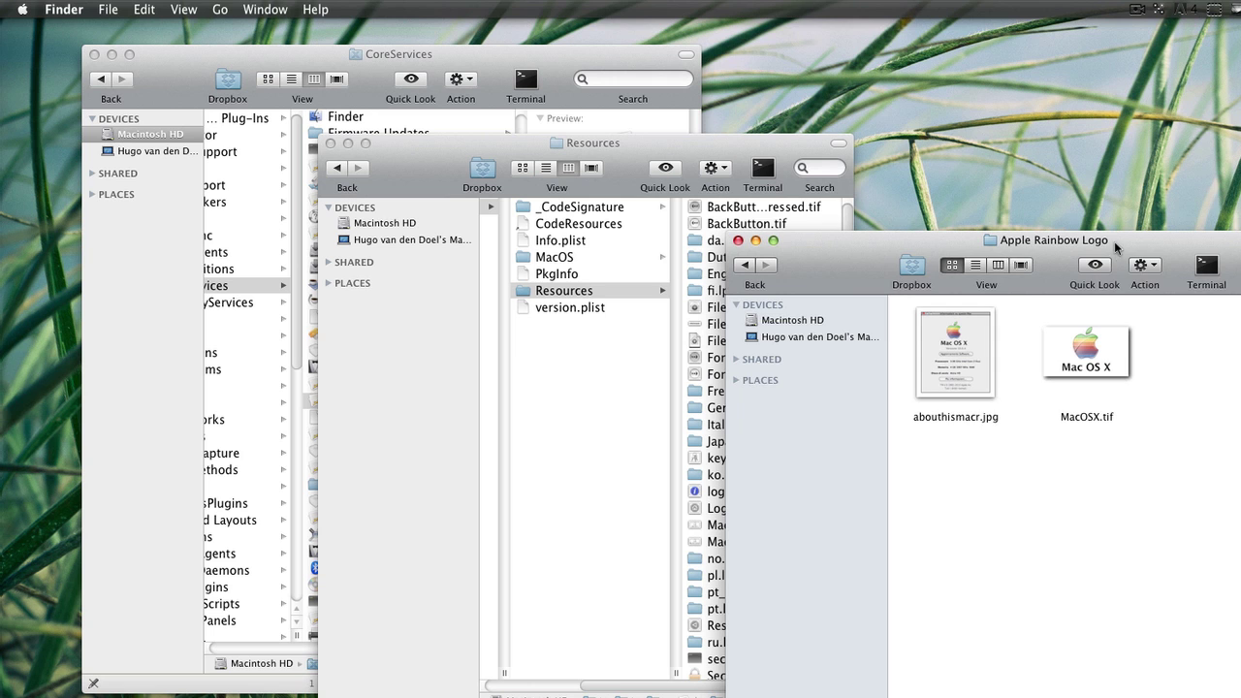
# - Place the rainbow MacOSX.tif beside Resources and Quick Look the original grey-logo MacOSX.tif
pyautogui.moveTo(1116, 247); pyautogui.dragTo(1231, 213)
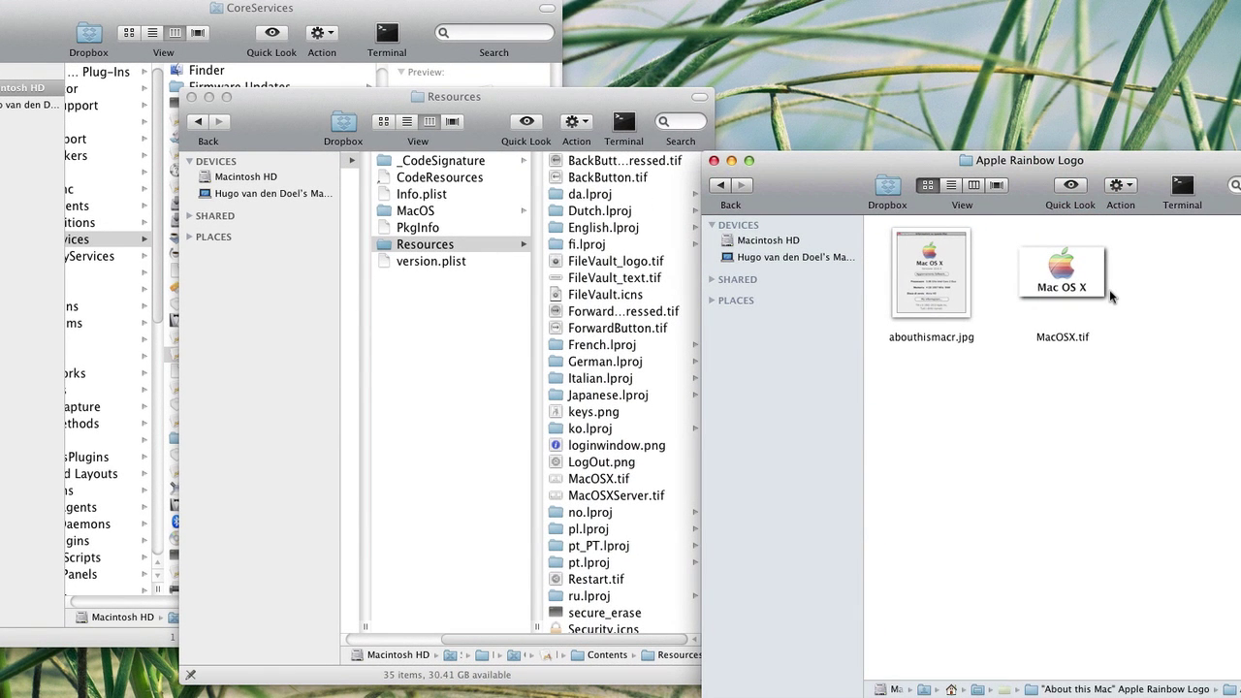
pyautogui.click(1067, 284)
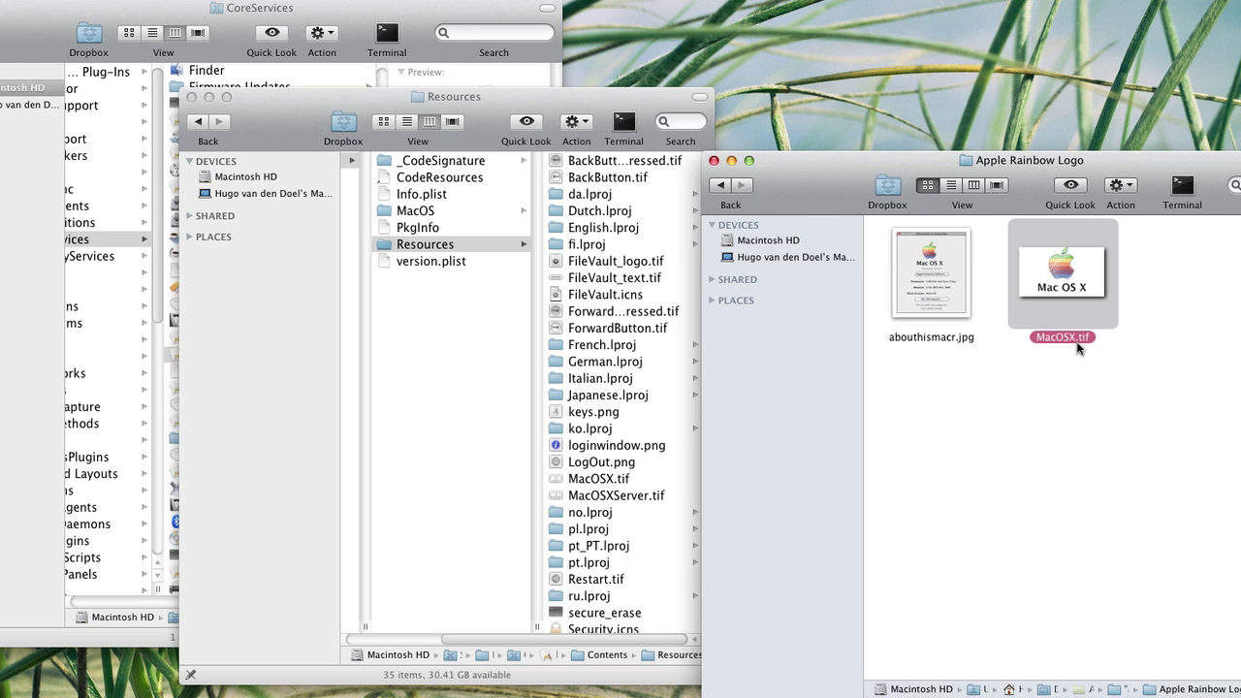
pyautogui.click(506, 379)
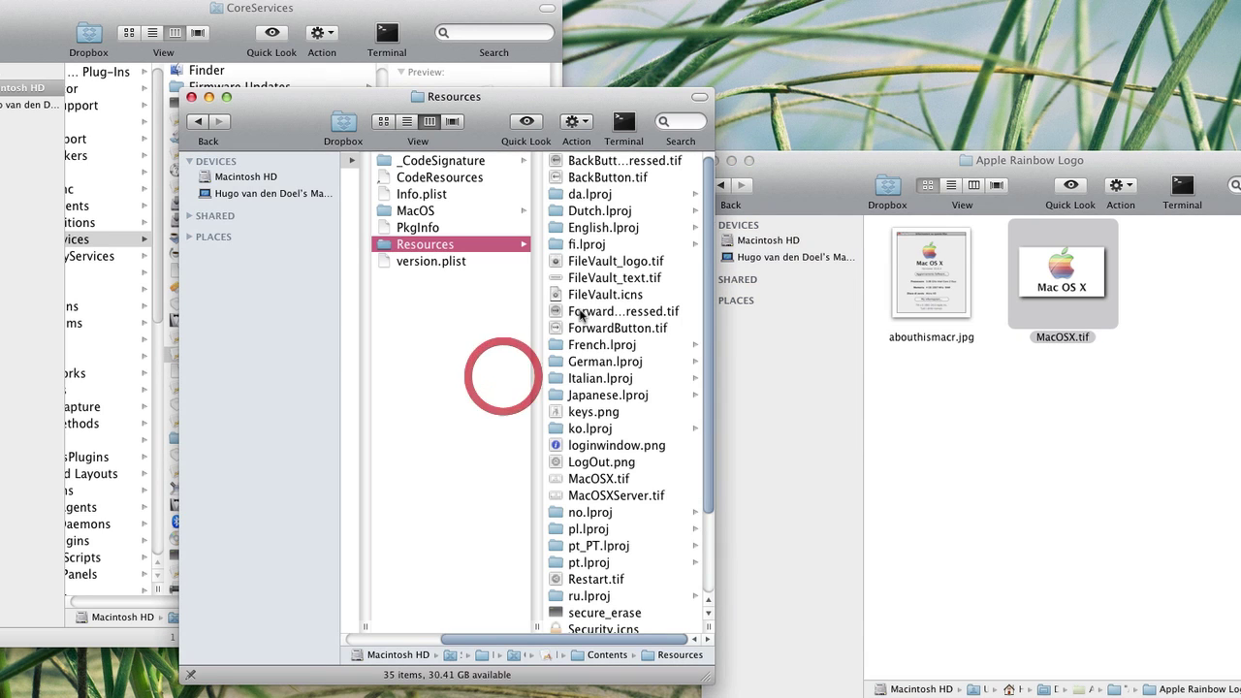
pyautogui.scroll(-3, 640, 272)
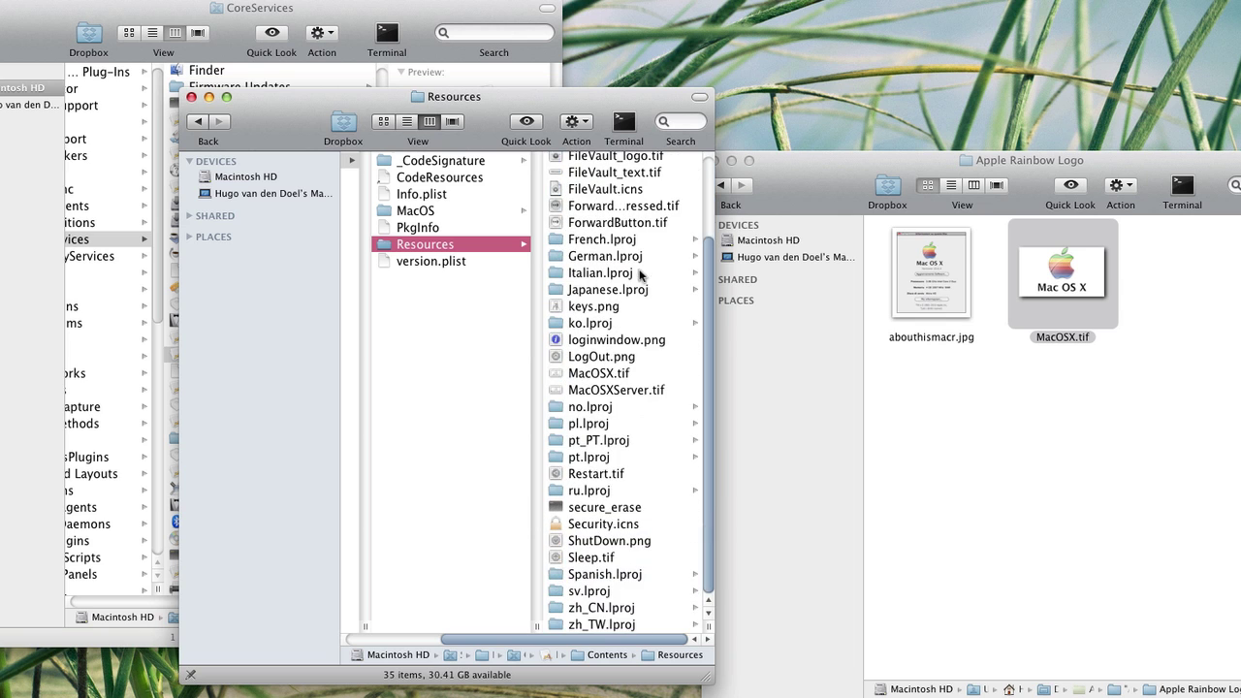
pyautogui.click(614, 375)
pyautogui.press('space')
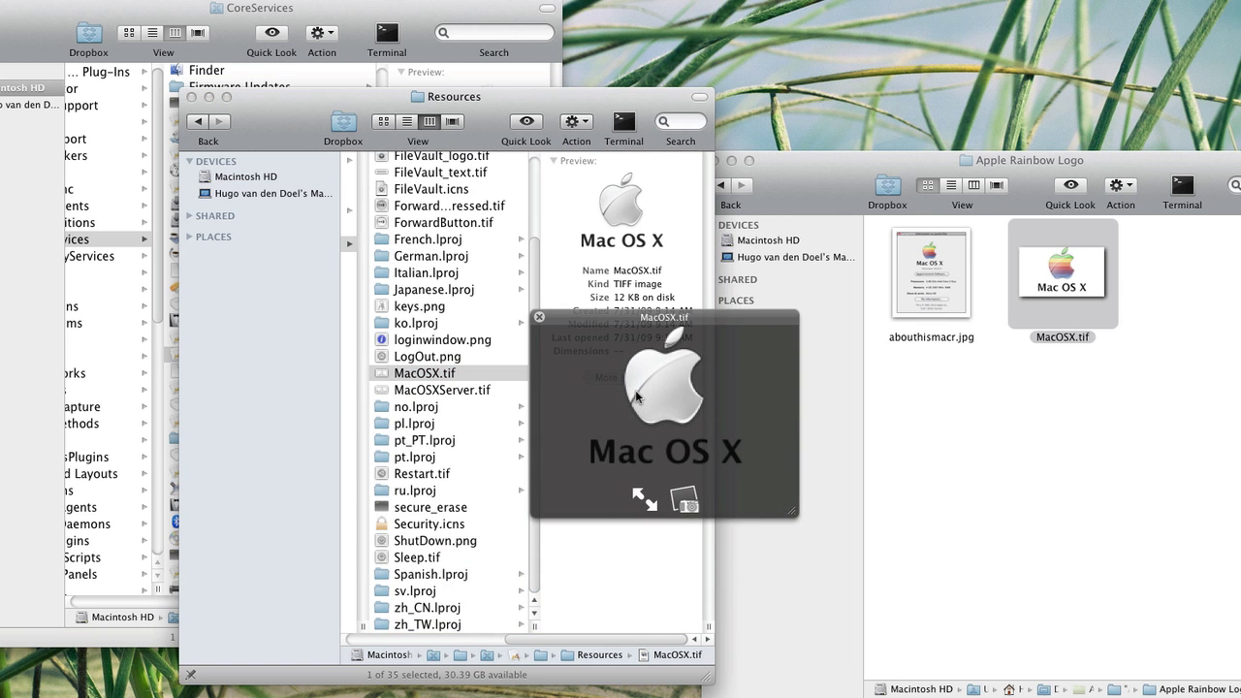
pyautogui.press('space')
pyautogui.moveTo(551, 640); pyautogui.dragTo(474, 634)
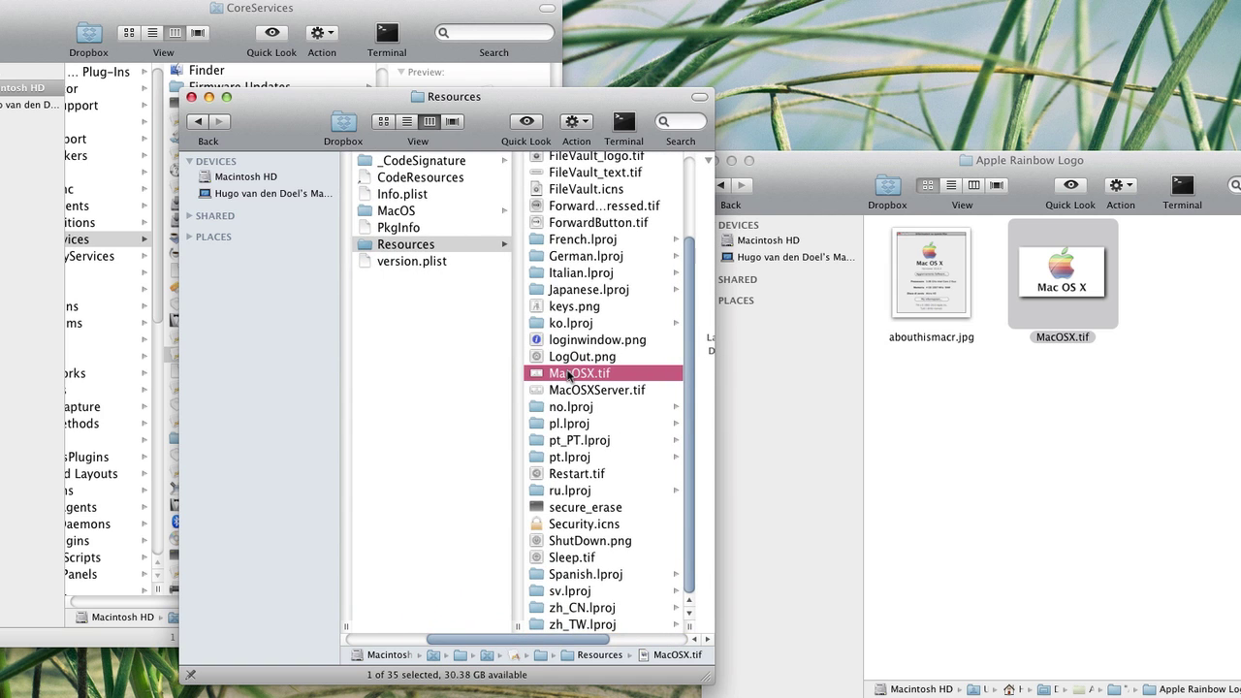
# - Replace loginwindow's MacOSX.tif with the rainbow version, authenticating with the administrator password
pyautogui.moveTo(566, 371); pyautogui.dragTo(389, 292)
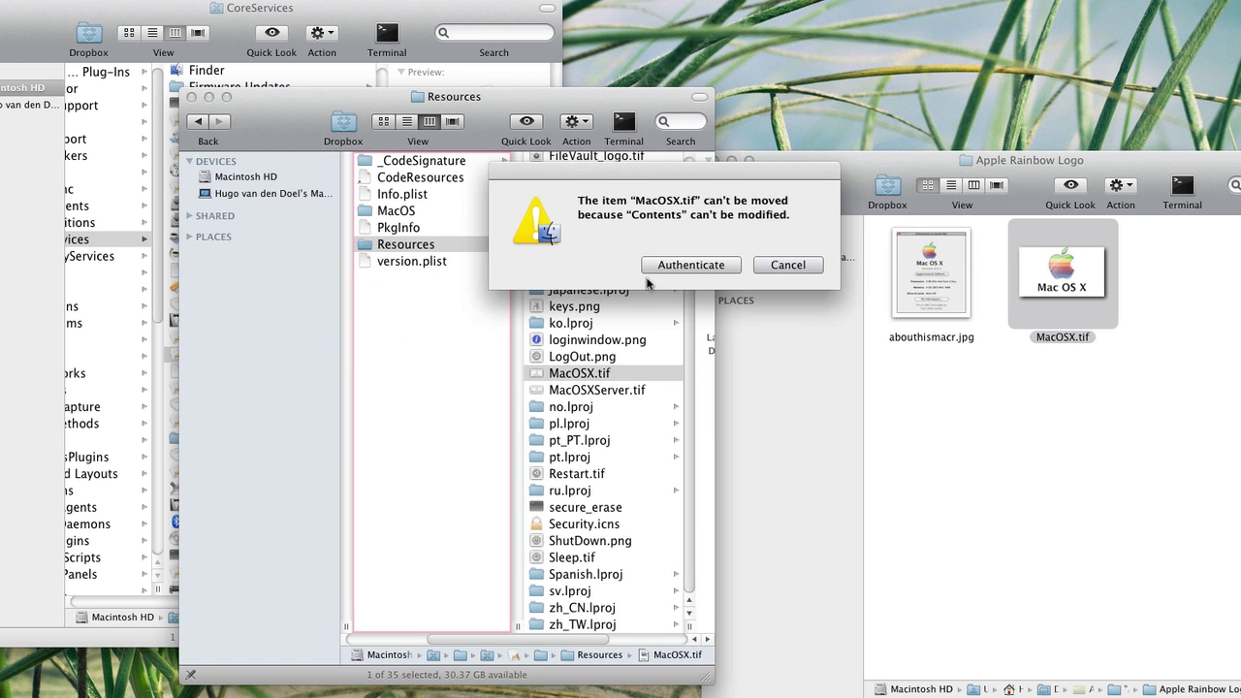
pyautogui.click(788, 266)
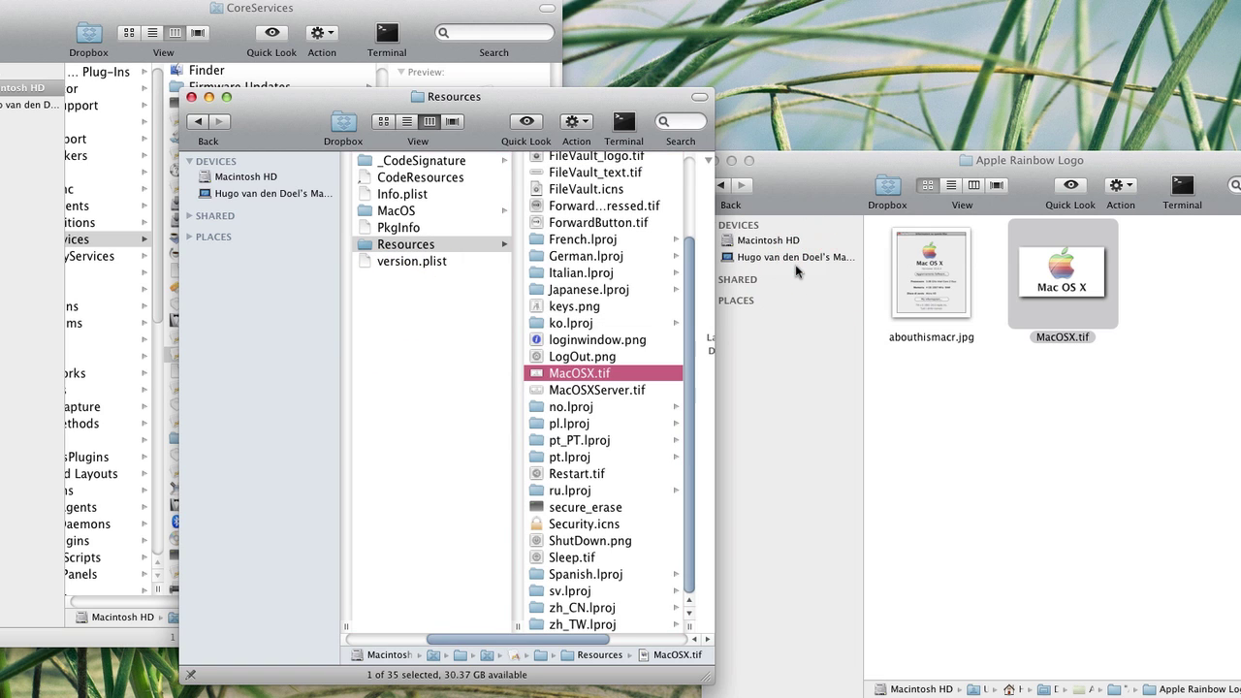
pyautogui.click(1081, 464)
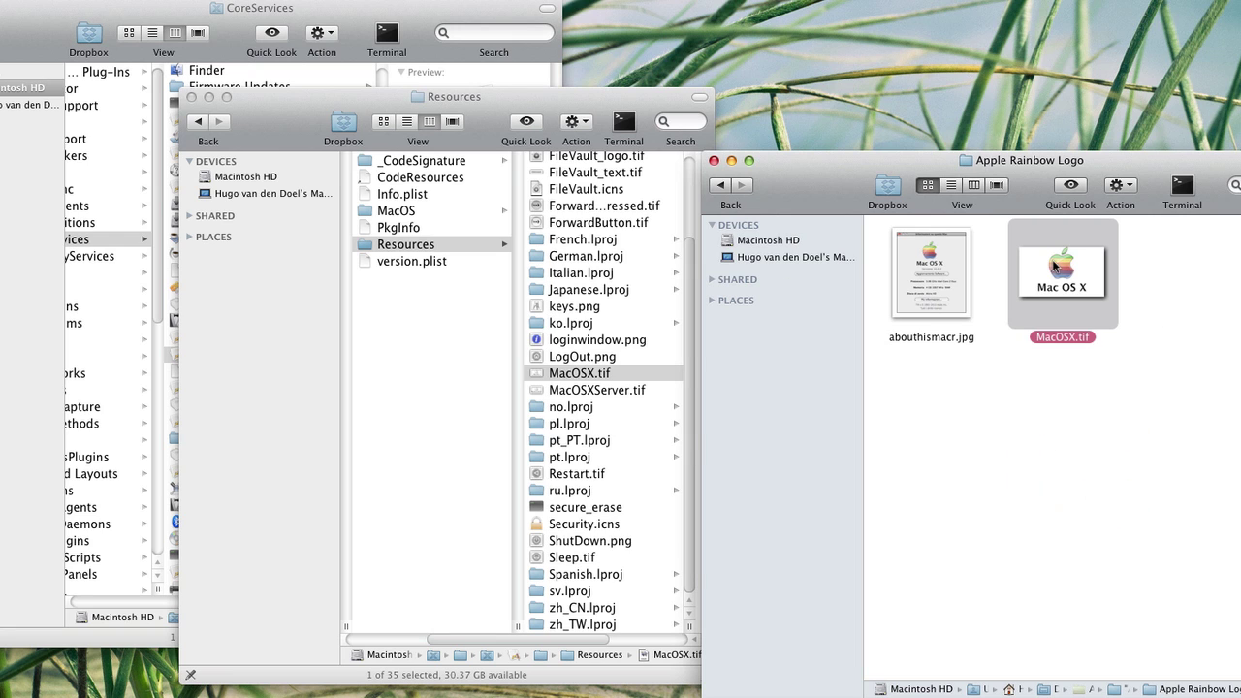
pyautogui.moveTo(1065, 264); pyautogui.dragTo(612, 333)
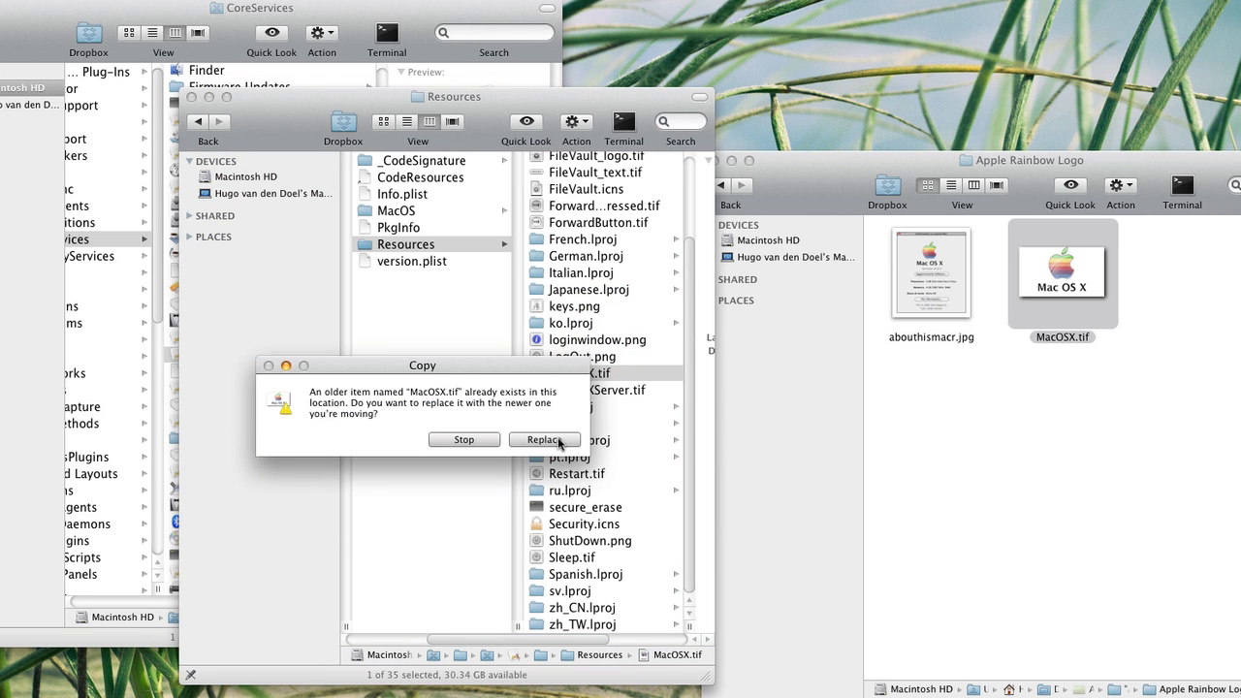
pyautogui.click(544, 439)
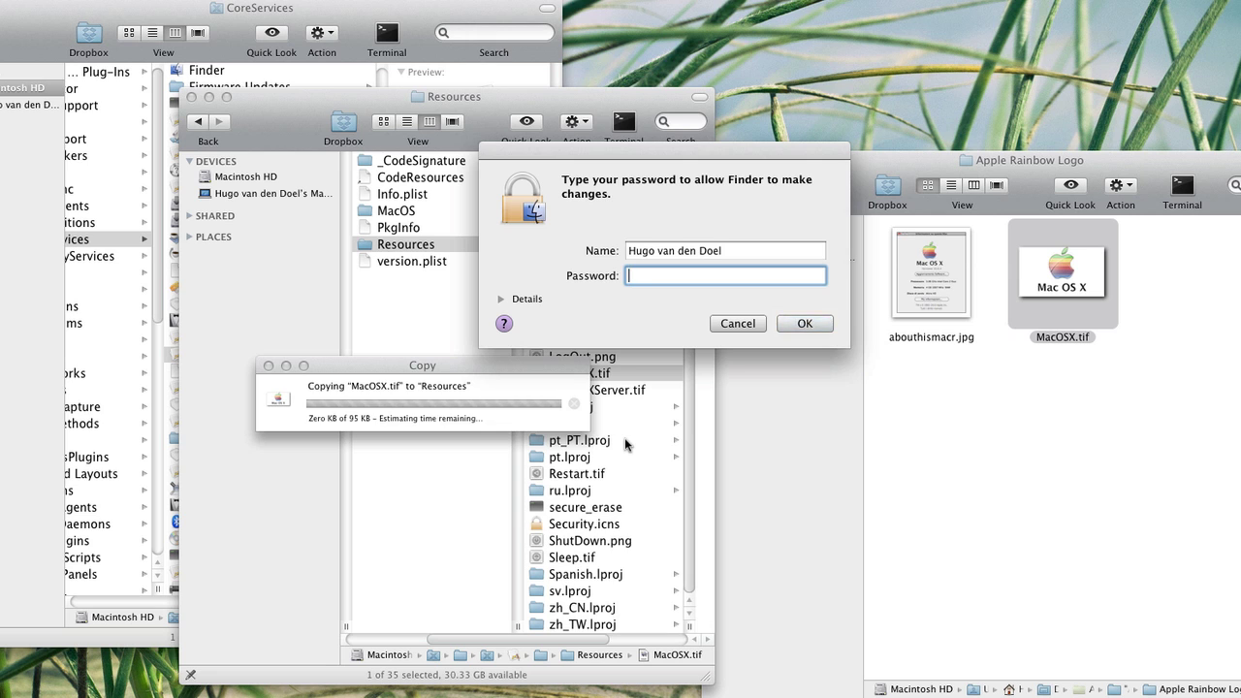
pyautogui.write('••••••')
pyautogui.press('Return')
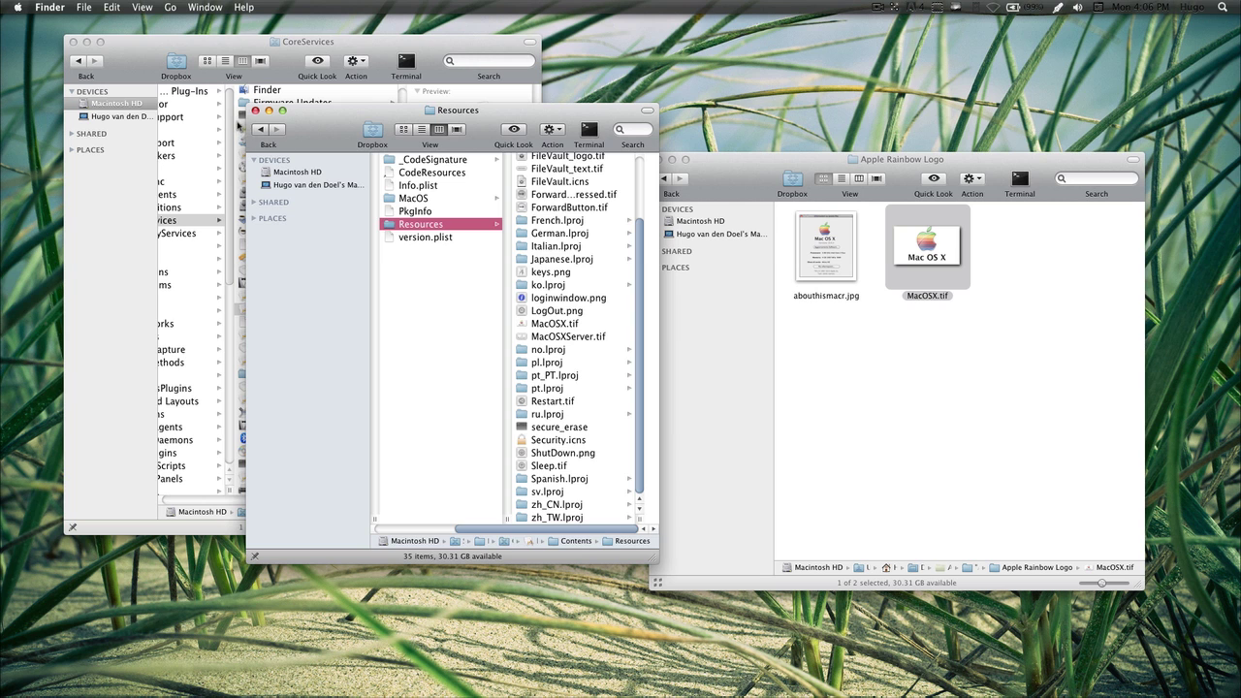
# - Close the Resources, Apple Rainbow Logo and CoreServices windows, then reopen About This Mac
pyautogui.click(255, 110)
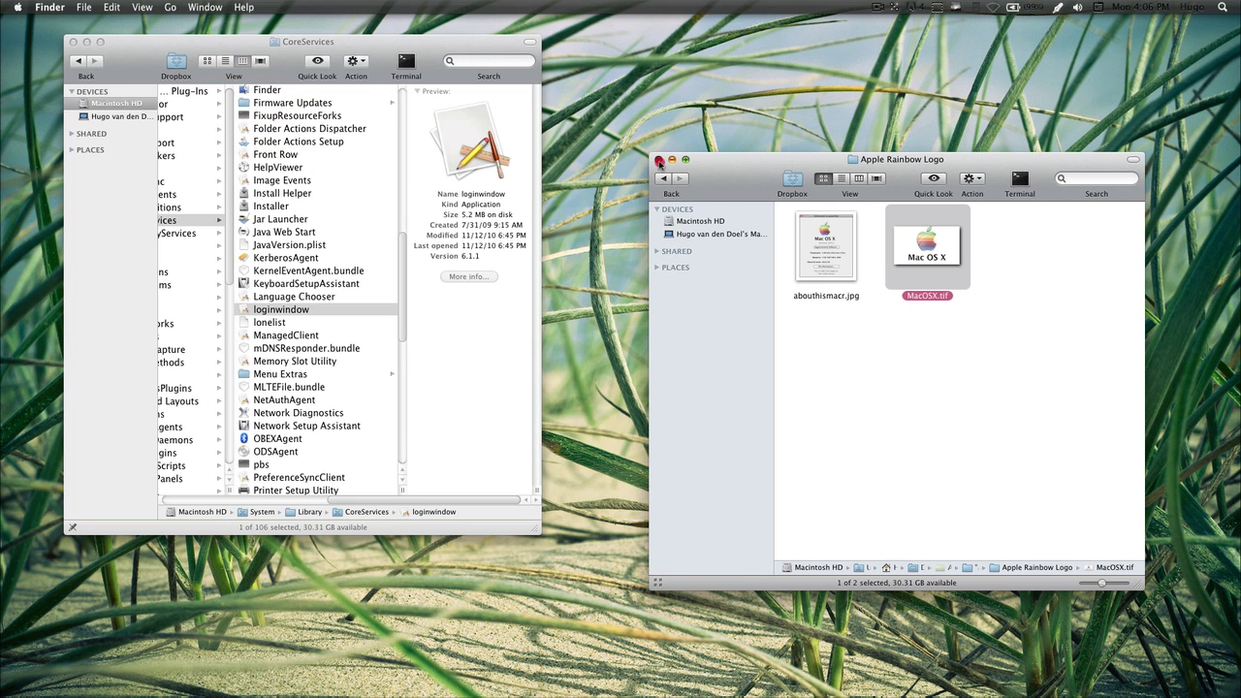
pyautogui.click(659, 160)
pyautogui.click(74, 42)
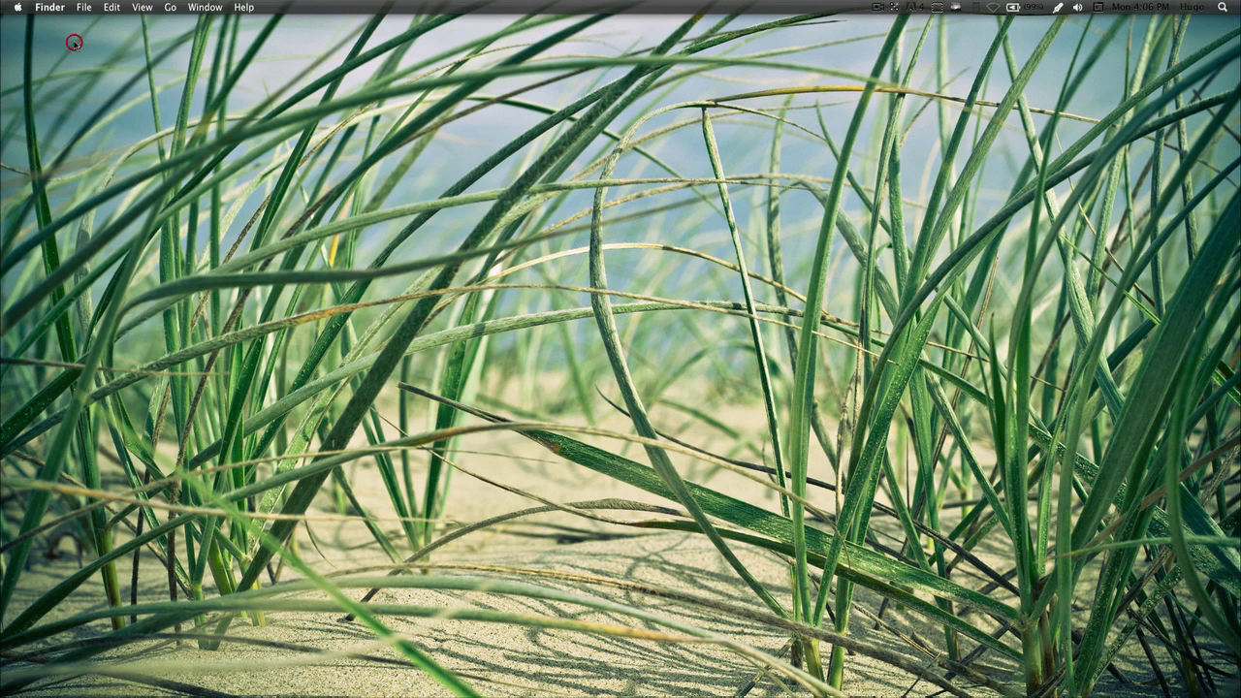
pyautogui.click(17, 7)
pyautogui.click(48, 23)
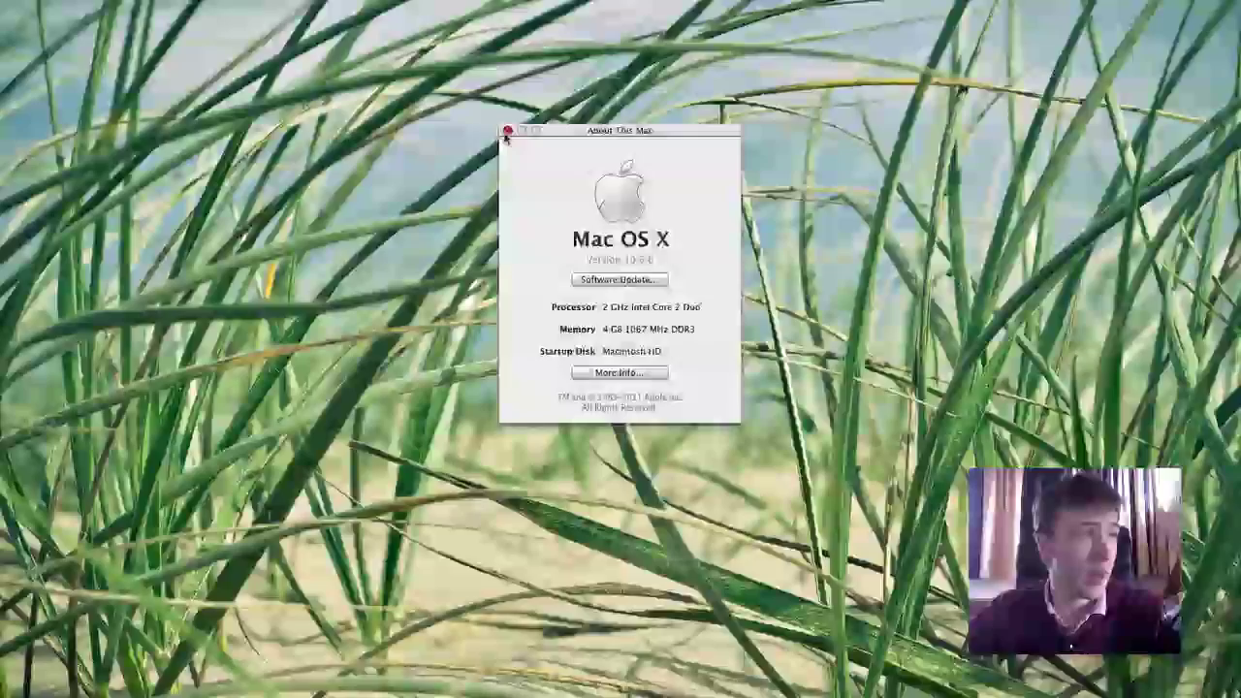
pyautogui.click(460, 135)
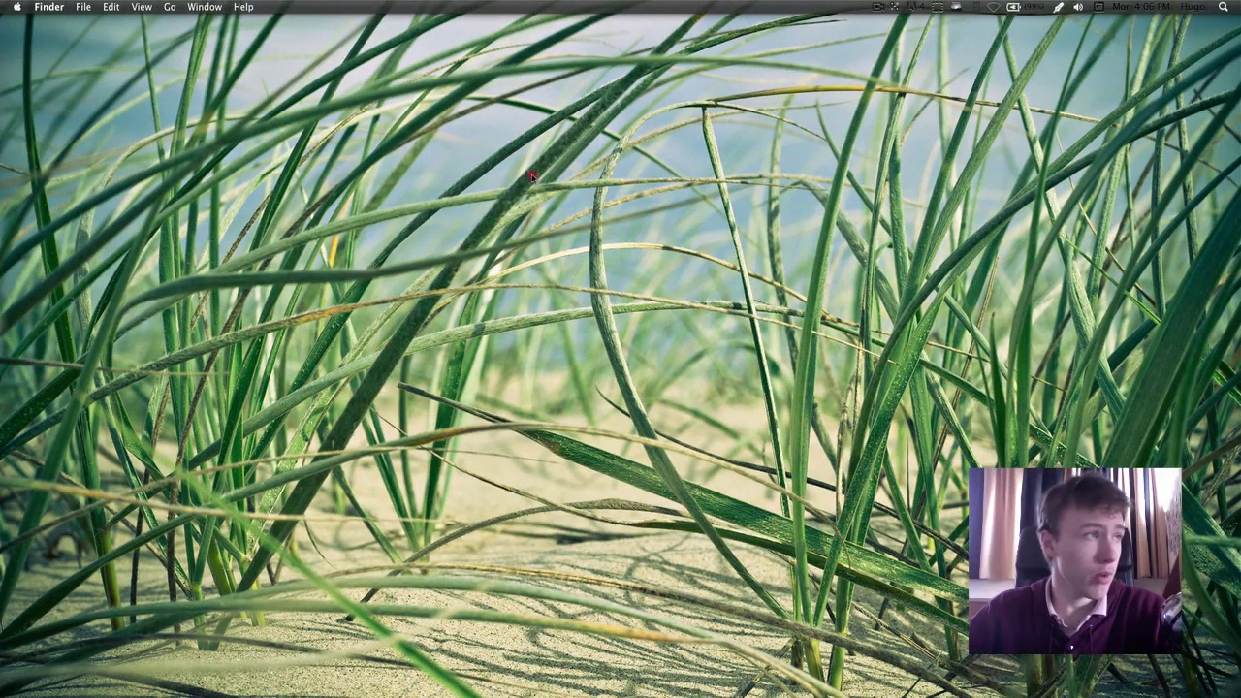
pyautogui.click(532, 175)
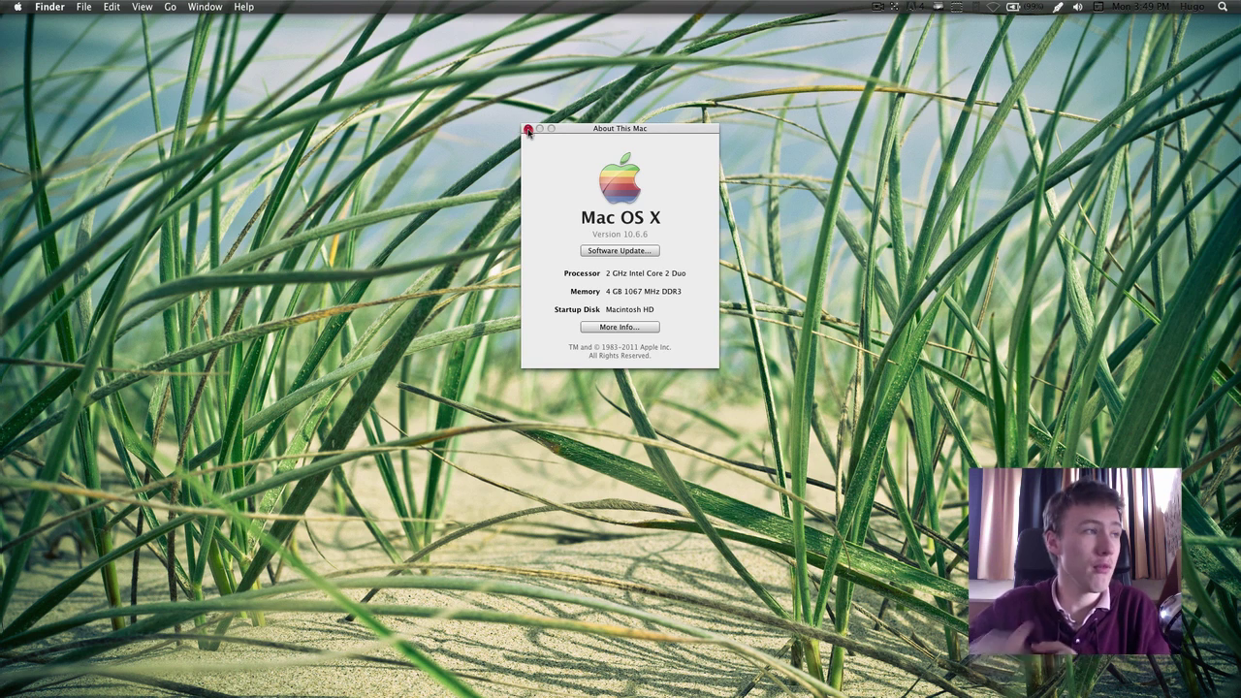
pyautogui.click(529, 131)
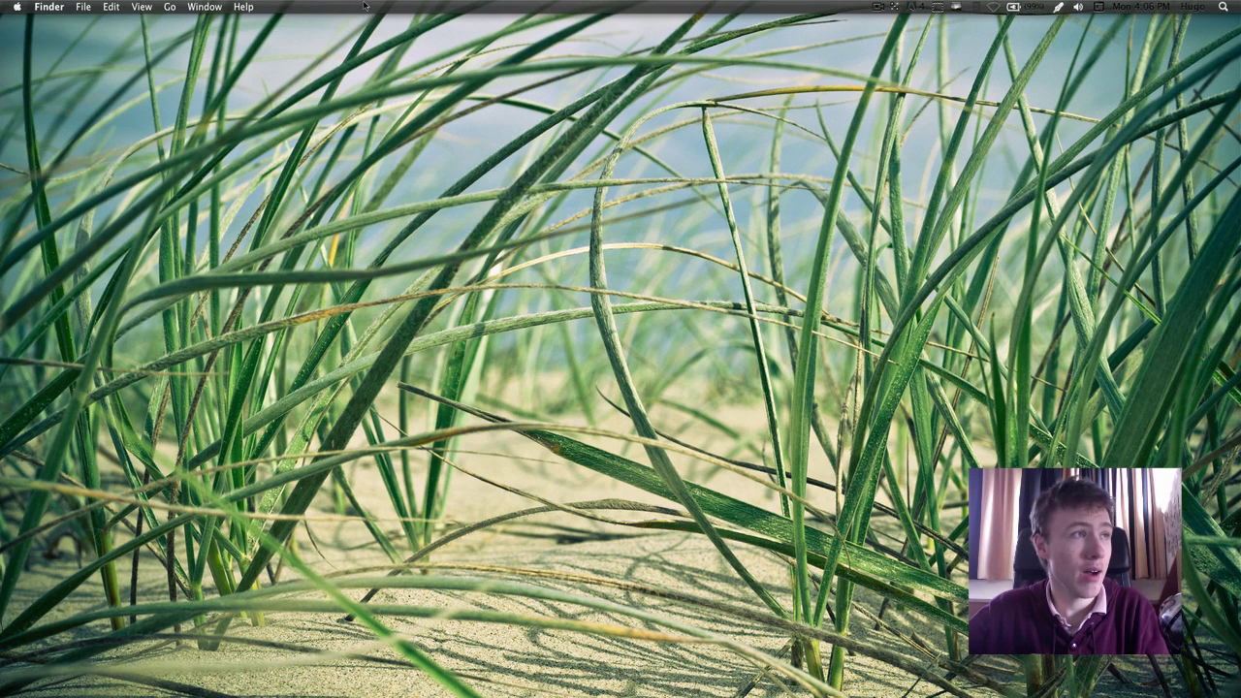